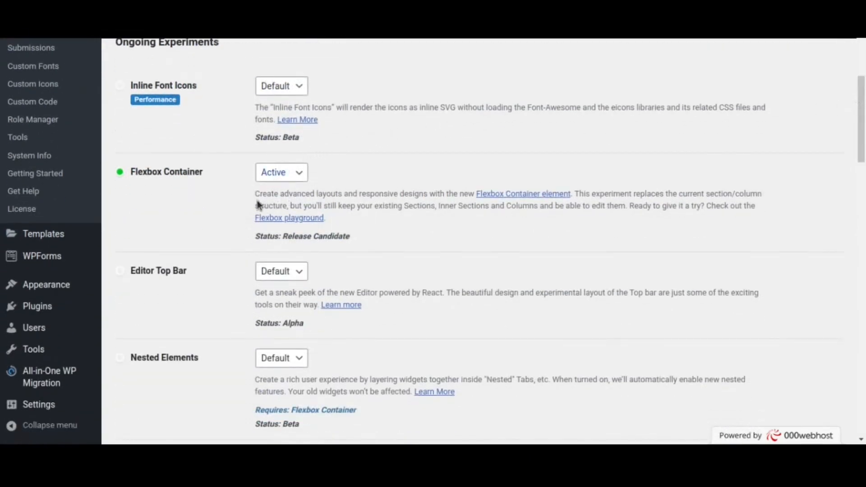
Step: Save the Elementor experiment settings with Flexbox Container set to Active
{"action": "left_click_drag", "start_coordinate": [861, 122], "coordinate": [844, 403]}
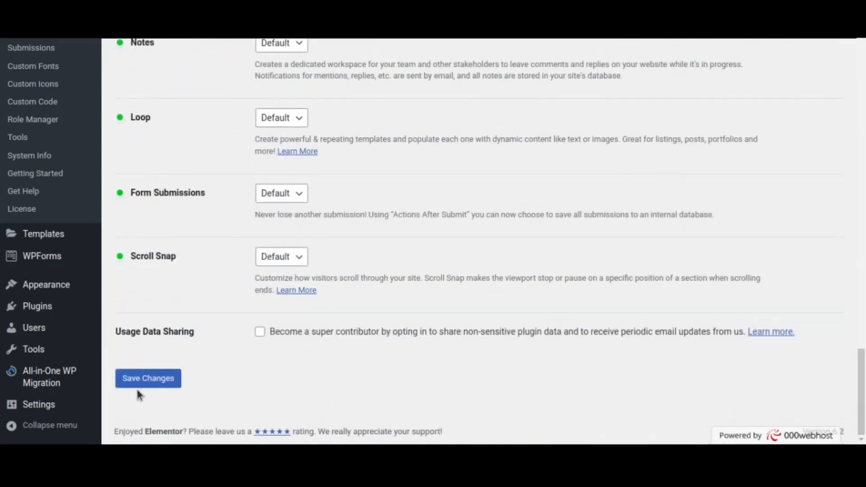
{"action": "left_click", "coordinate": [173, 379]}
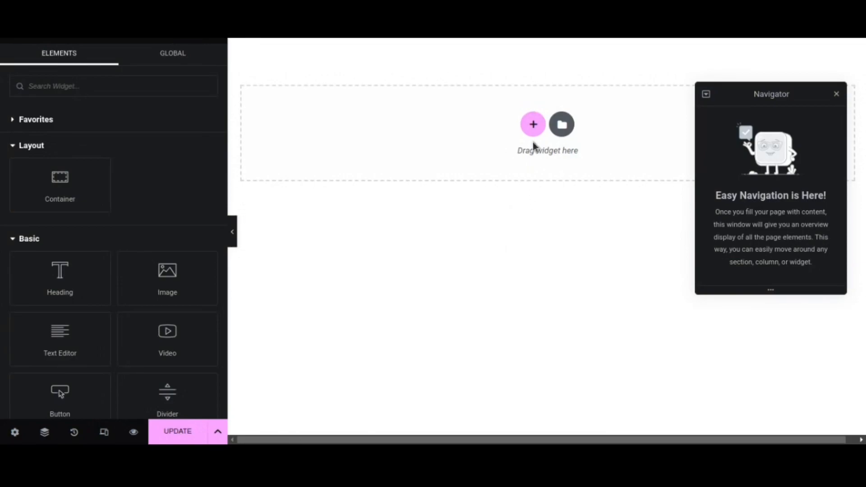
Step: Add a single container with the downward-direction structure to the page and set its minimum height to 100 VH
{"action": "left_click", "coordinate": [536, 128]}
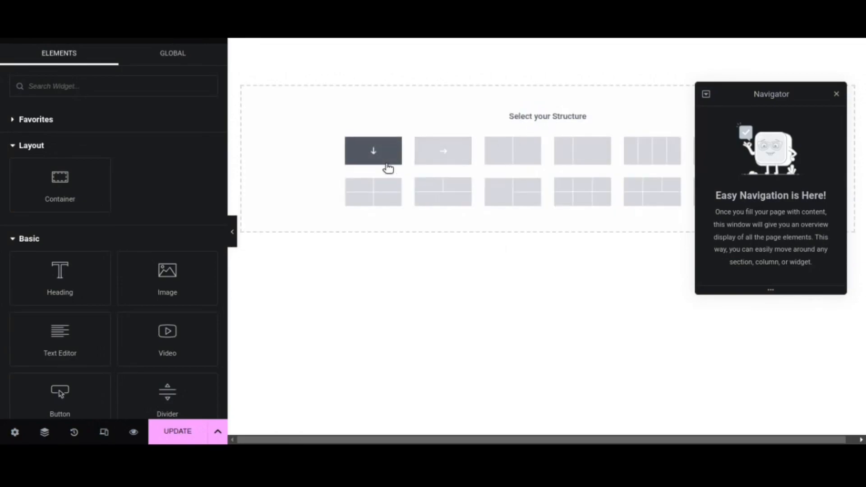
{"action": "left_click", "coordinate": [388, 167]}
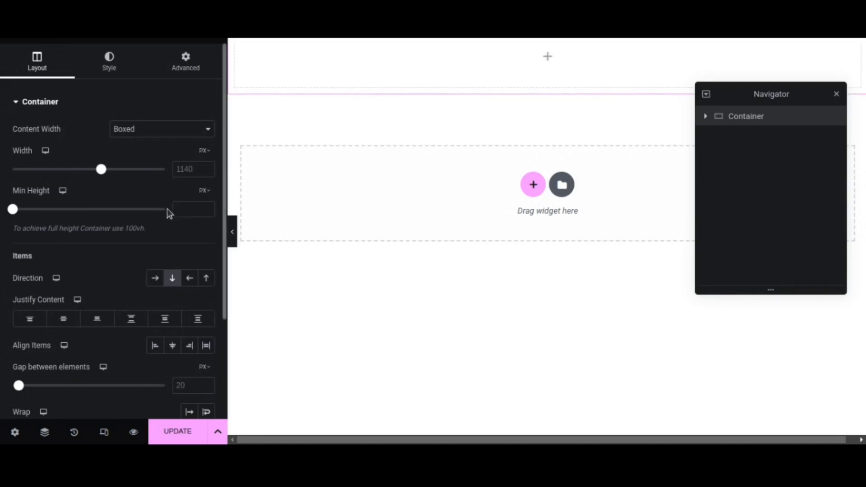
{"action": "left_click", "coordinate": [204, 190]}
{"action": "left_click", "coordinate": [202, 244]}
{"action": "left_click_drag", "start_coordinate": [19, 215], "coordinate": [47, 215]}
{"action": "left_click", "coordinate": [165, 210]}
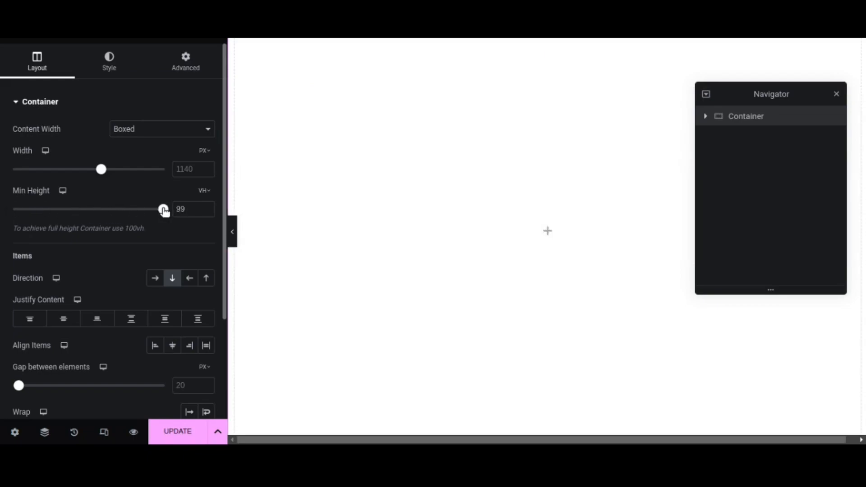
{"action": "left_click_drag", "start_coordinate": [164, 211], "coordinate": [175, 208]}
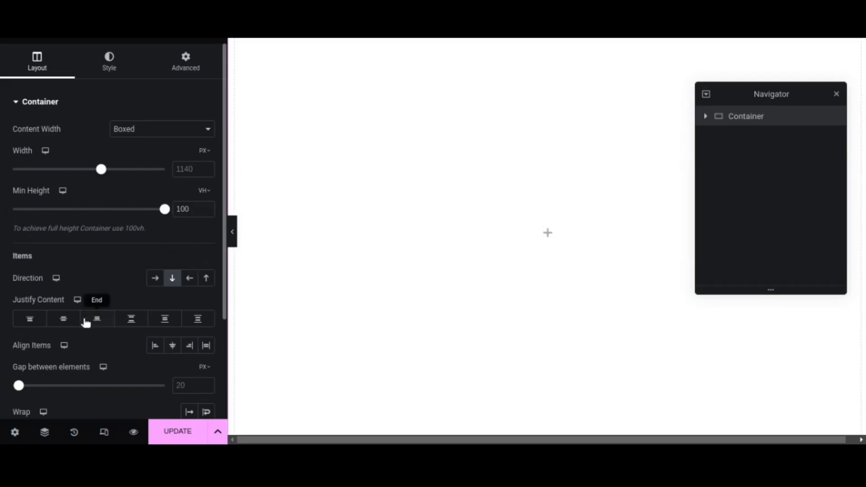
Step: Set both Justify Content and Align Items of the outer container to Center
{"action": "left_click", "coordinate": [63, 323]}
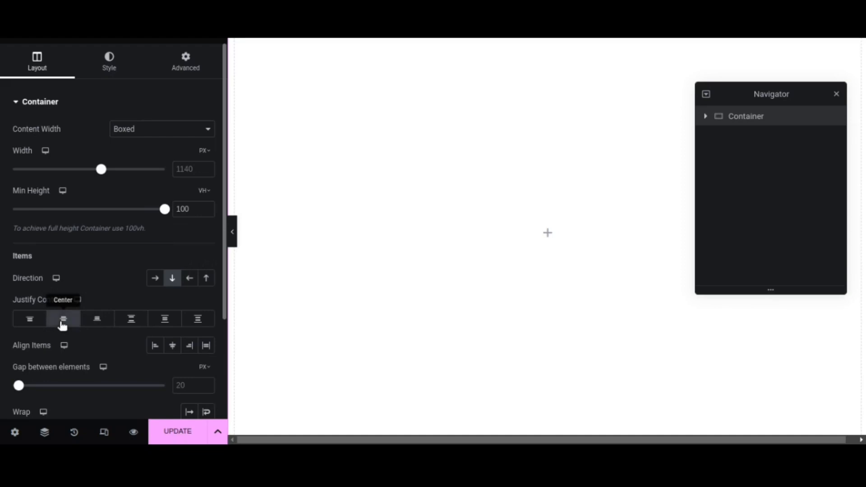
{"action": "left_click", "coordinate": [175, 347]}
{"action": "left_click", "coordinate": [169, 71]}
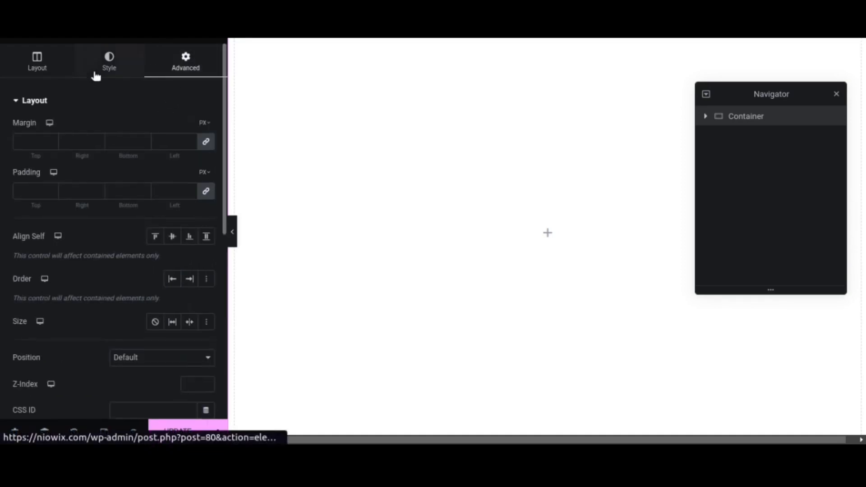
Step: Give the outer container a classic background with the color #121212
{"action": "left_click", "coordinate": [109, 61]}
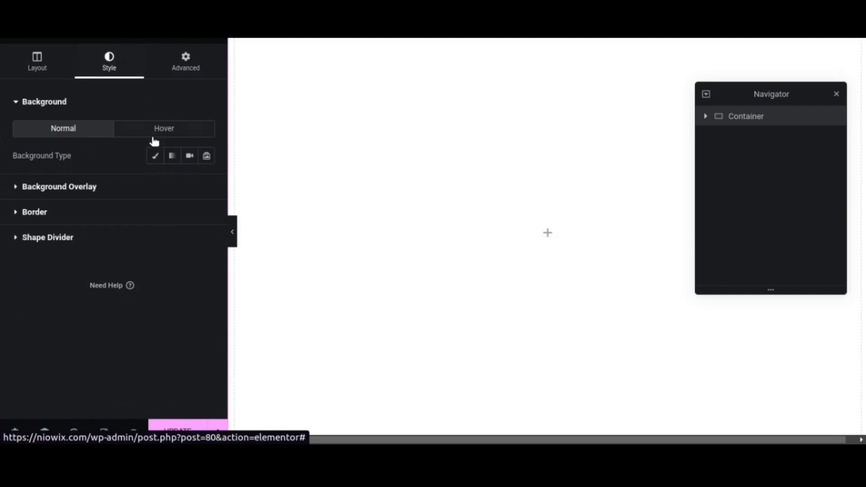
{"action": "left_click", "coordinate": [155, 155]}
{"action": "left_click", "coordinate": [205, 184]}
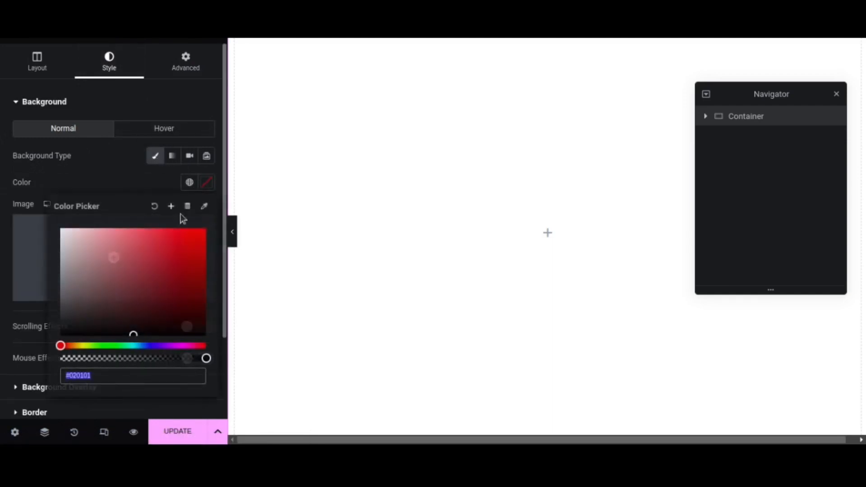
{"action": "left_click_drag", "start_coordinate": [125, 293], "coordinate": [47, 329]}
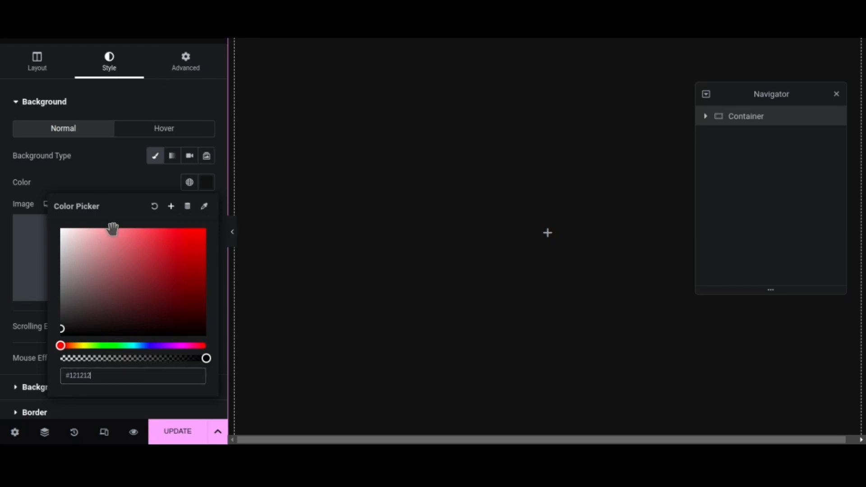
{"action": "left_click", "coordinate": [112, 178]}
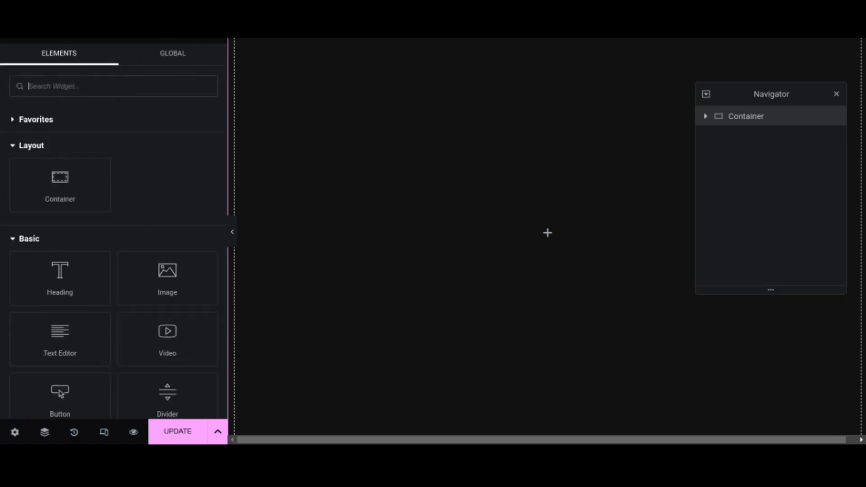
Step: Nest a container inside the outer container and set its direction to a left-to-right row
{"action": "left_click_drag", "start_coordinate": [60, 196], "coordinate": [445, 232]}
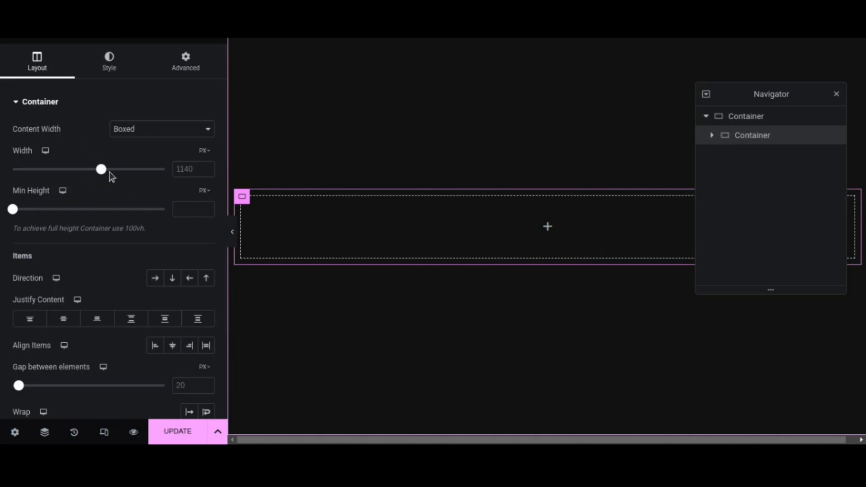
{"action": "left_click", "coordinate": [154, 279]}
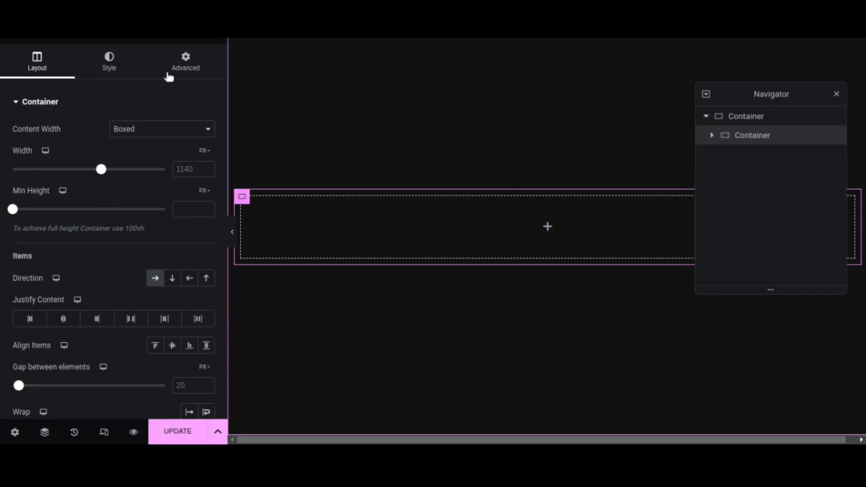
Step: Place a container inside the row container and duplicate it twice to form three side-by-side boxes
{"action": "left_click", "coordinate": [215, 32]}
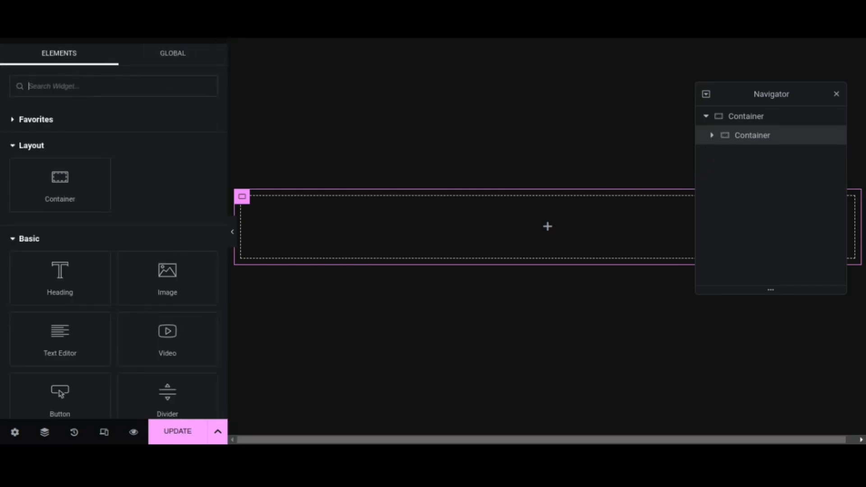
{"action": "left_click_drag", "start_coordinate": [50, 193], "coordinate": [323, 219]}
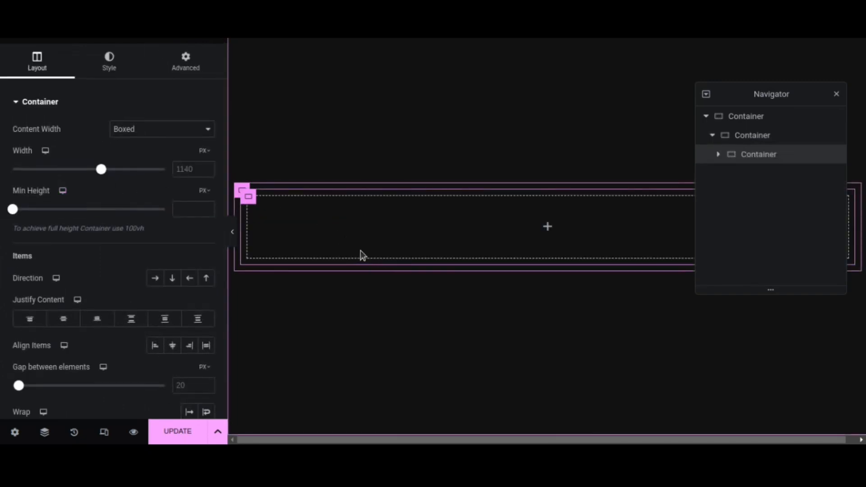
{"action": "right_click", "coordinate": [753, 160]}
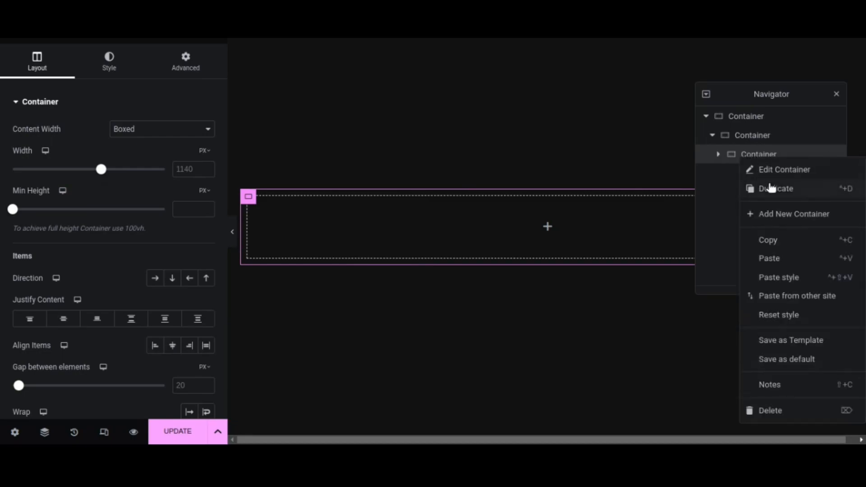
{"action": "left_click", "coordinate": [770, 190]}
{"action": "right_click", "coordinate": [754, 175]}
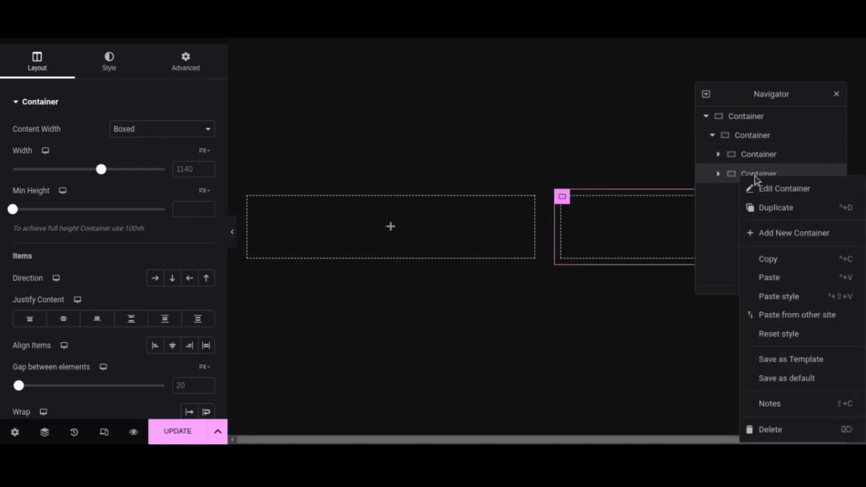
{"action": "left_click", "coordinate": [771, 209]}
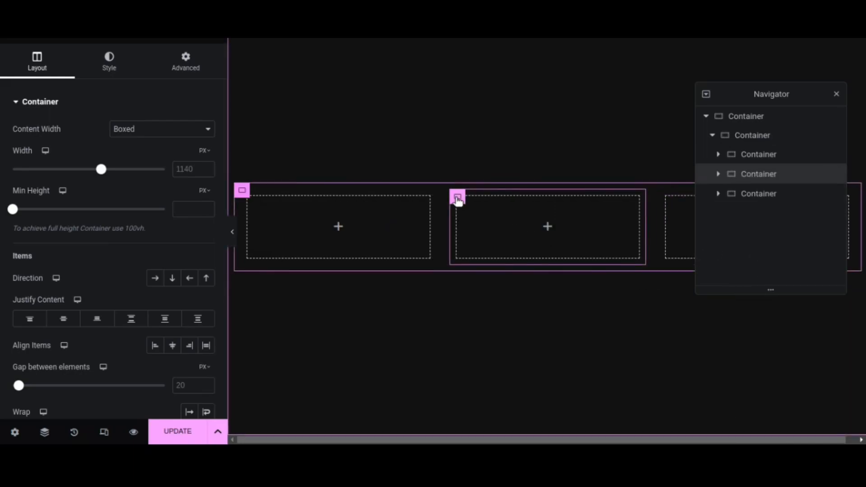
Step: Set the middle box container's minimum height to 500 px and its padding to 0 on all sides
{"action": "left_click", "coordinate": [182, 205]}
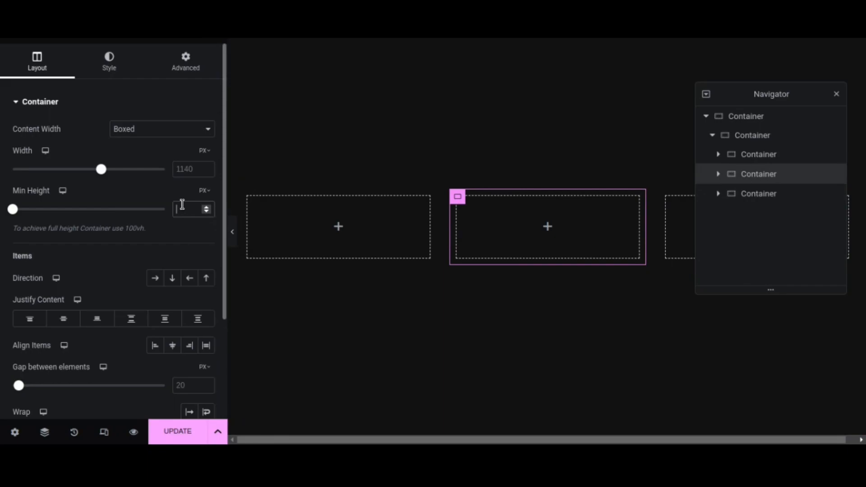
{"action": "type", "text": "500"}
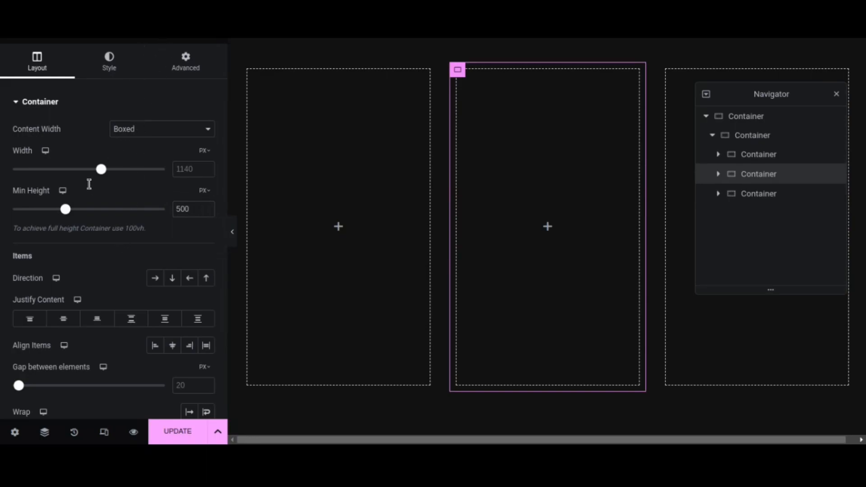
{"action": "left_click", "coordinate": [180, 72]}
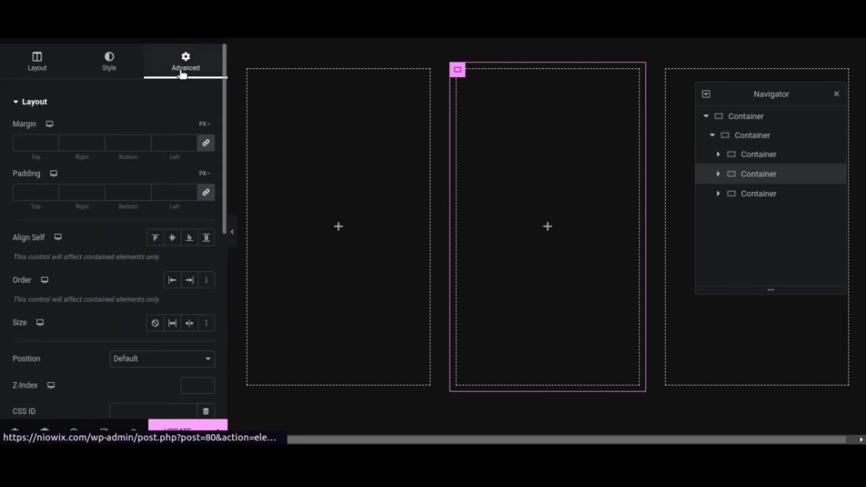
{"action": "type", "text": "0"}
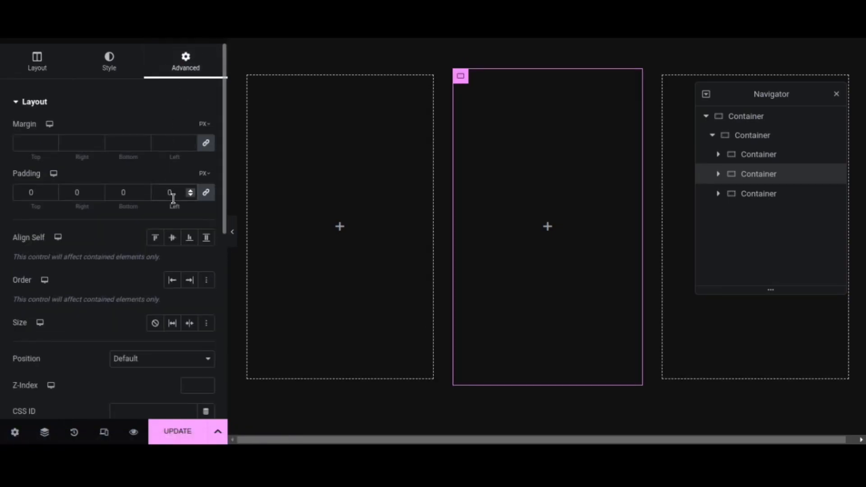
Step: Assign the CSS class "box" to the middle box container
{"action": "scroll", "coordinate": [175, 203], "scroll_direction": "down", "scroll_amount": 5}
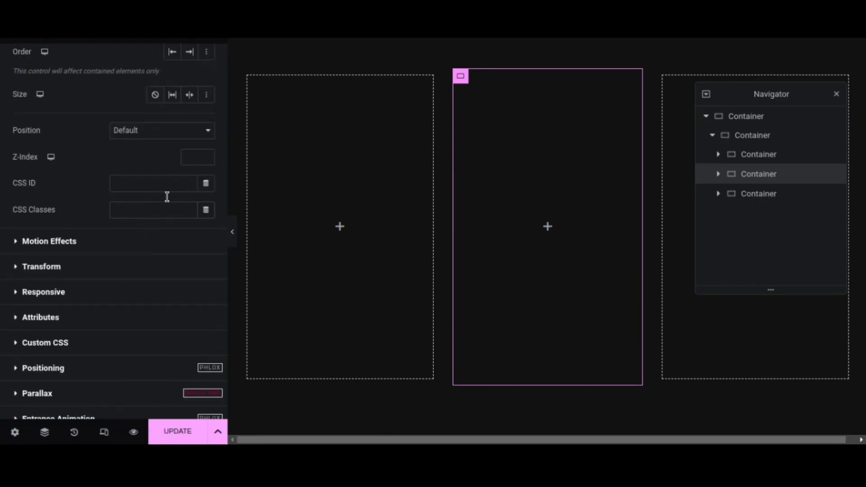
{"action": "left_click", "coordinate": [162, 222]}
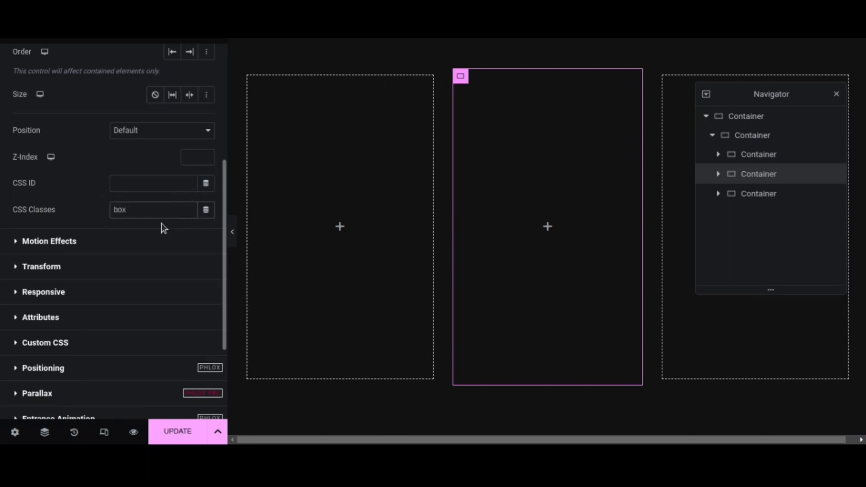
{"action": "scroll", "coordinate": [162, 228], "scroll_direction": "up", "scroll_amount": 3}
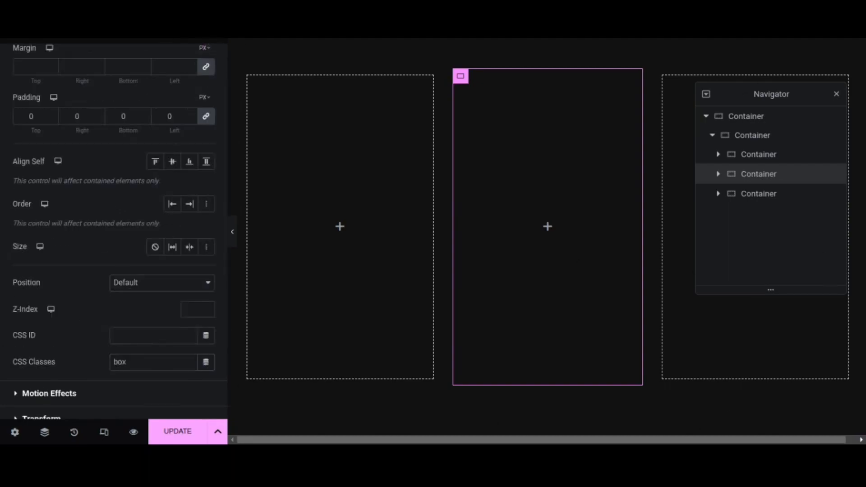
Step: Add a divider to the middle box container, set its weight to 3 and clear its gap value
{"action": "left_click", "coordinate": [215, 28]}
{"action": "left_click_drag", "start_coordinate": [167, 399], "coordinate": [554, 180]}
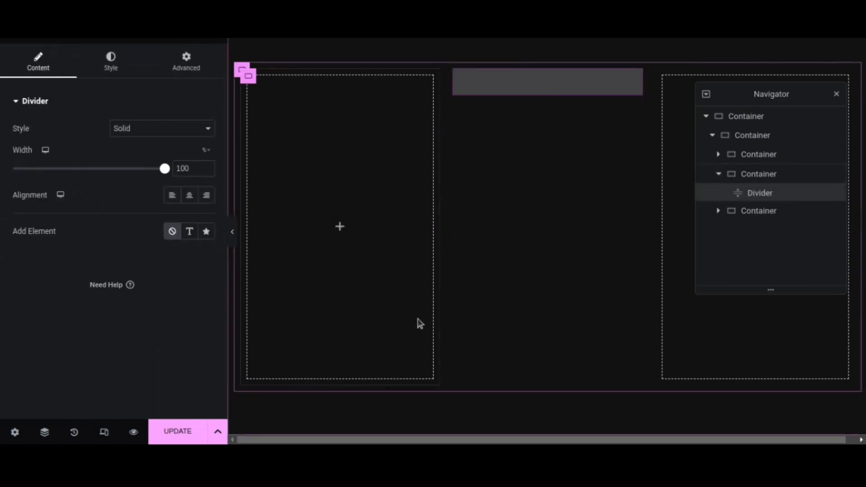
{"action": "left_click", "coordinate": [120, 63]}
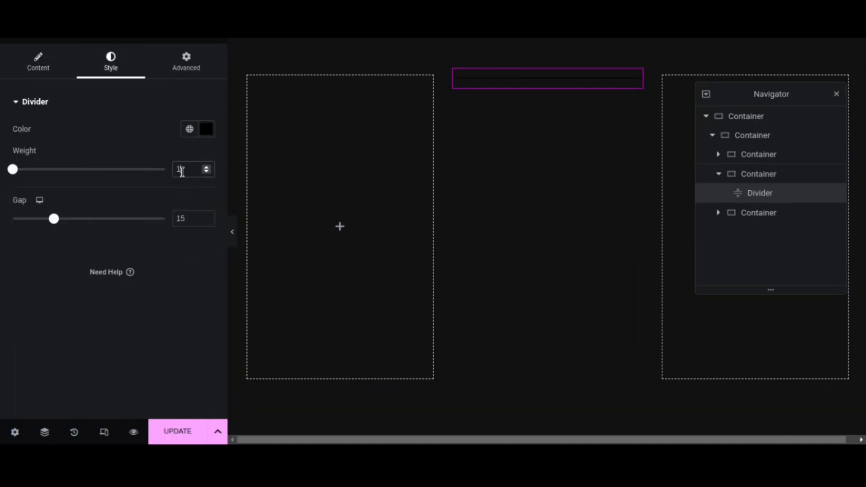
{"action": "key", "text": "BackSpace"}
{"action": "type", "text": "3"}
{"action": "left_click", "coordinate": [185, 219]}
{"action": "key", "text": "BackSpace"}
{"action": "key", "text": "BackSpace"}
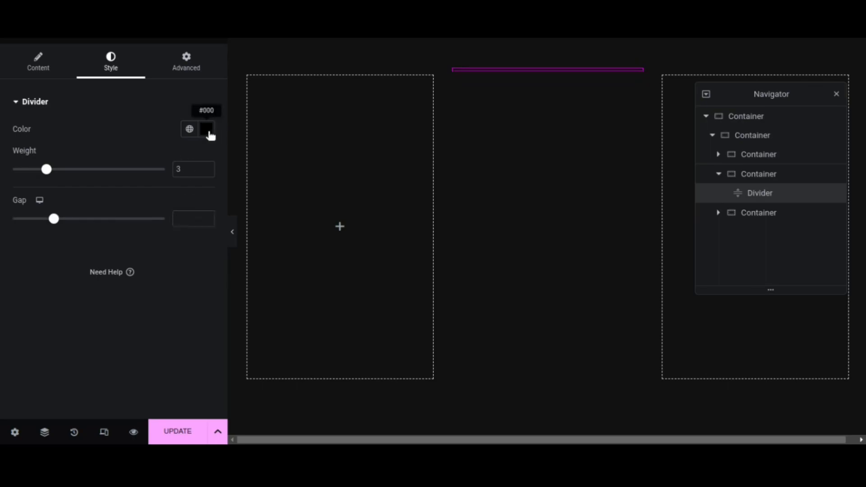
Step: Set the divider's color to #0073D1
{"action": "left_click", "coordinate": [208, 131]}
{"action": "type", "text": "#0073D1"}
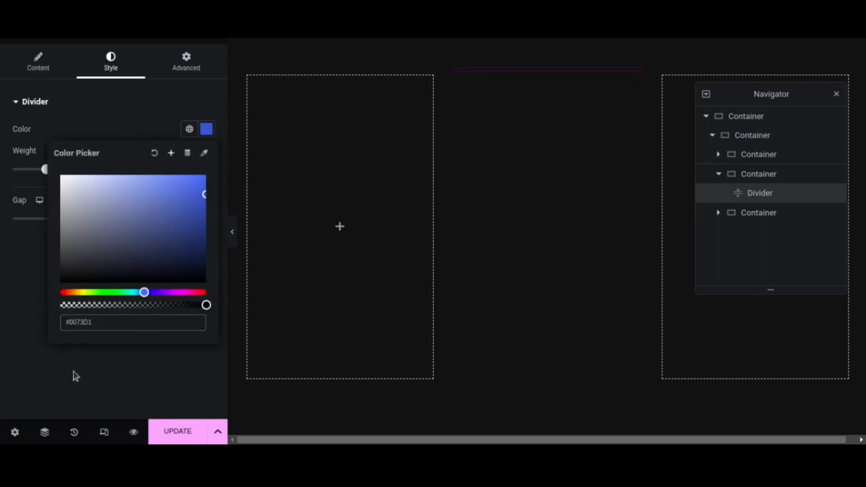
{"action": "left_click", "coordinate": [156, 376]}
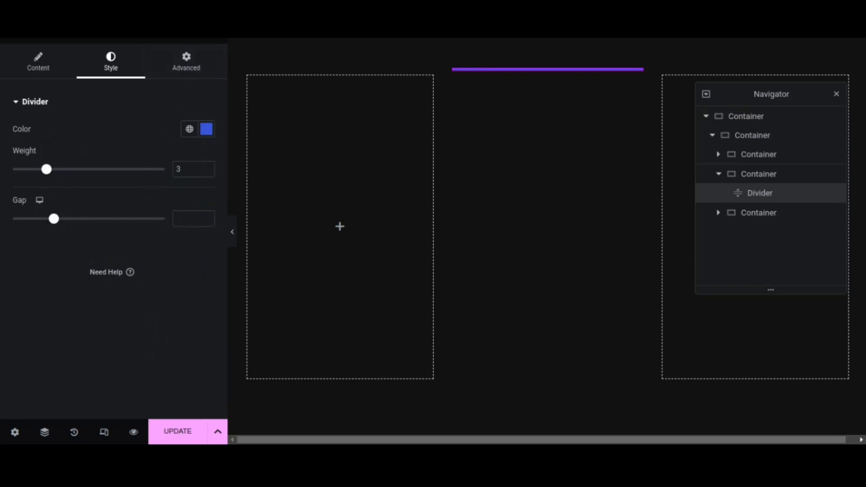
Step: Add a heading below the divider with the title "SHOE" and align it to the center
{"action": "left_click", "coordinate": [216, 31]}
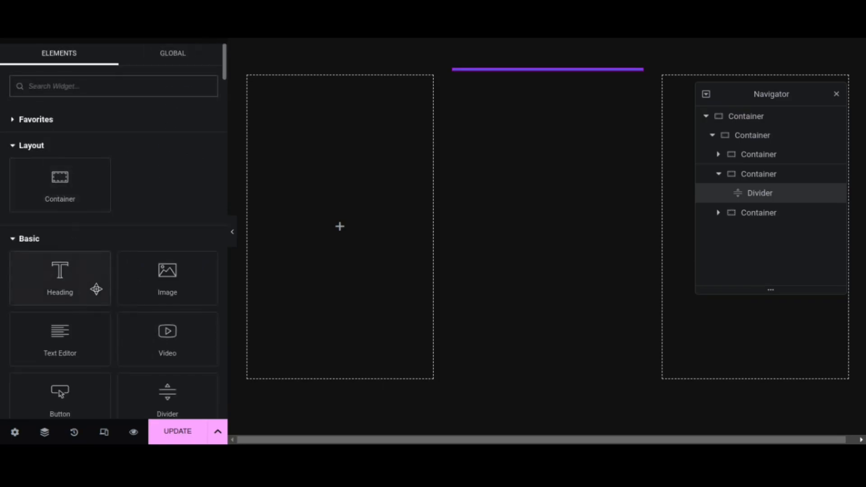
{"action": "left_click_drag", "start_coordinate": [48, 288], "coordinate": [527, 71]}
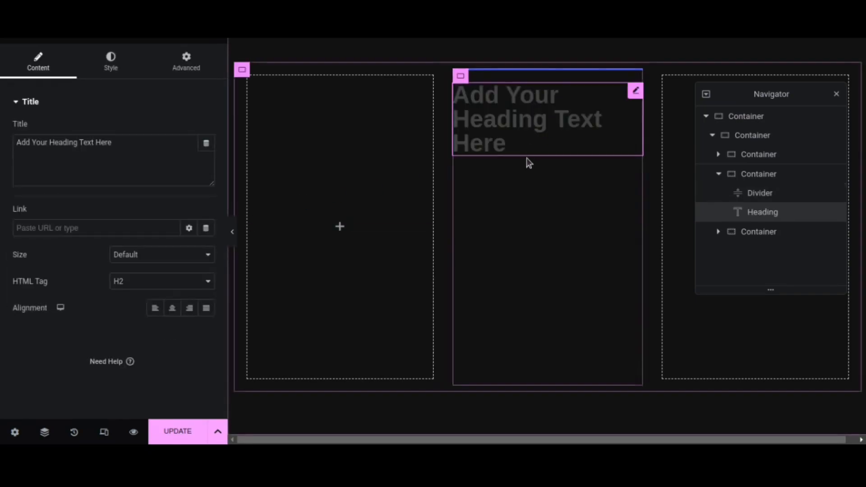
{"action": "left_click", "coordinate": [144, 164]}
{"action": "type", "text": "SHOE"}
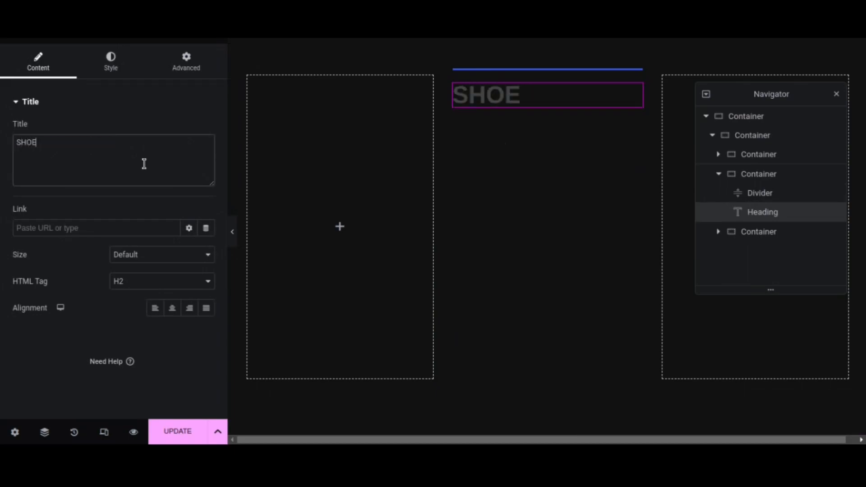
{"action": "left_click", "coordinate": [169, 316]}
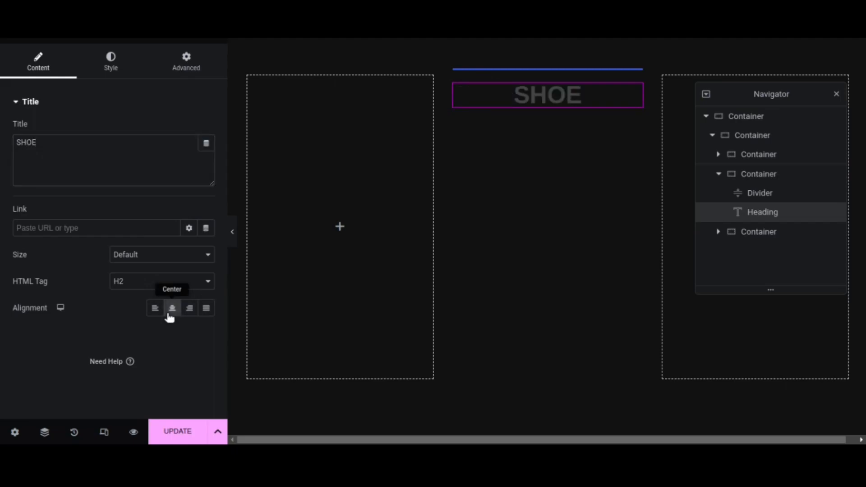
Step: Change the SHOE heading's HTML tag to H1 and set its text color to #0073D1
{"action": "left_click", "coordinate": [134, 281]}
{"action": "left_click", "coordinate": [133, 293]}
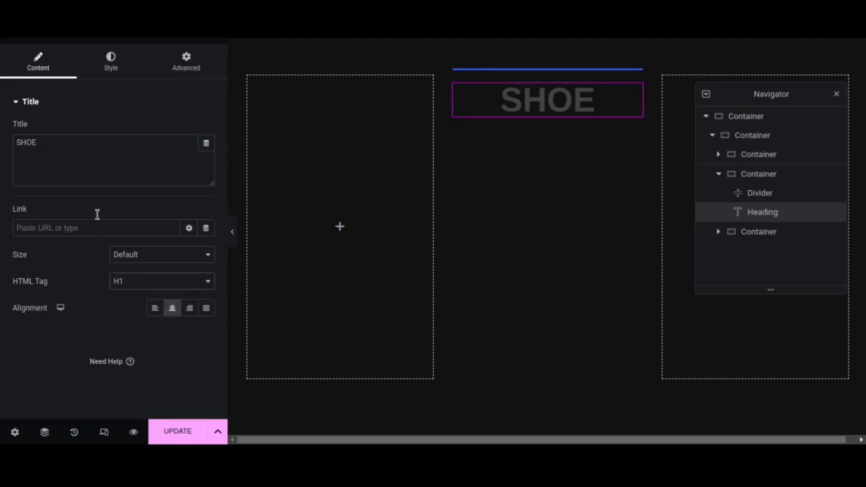
{"action": "left_click", "coordinate": [120, 67]}
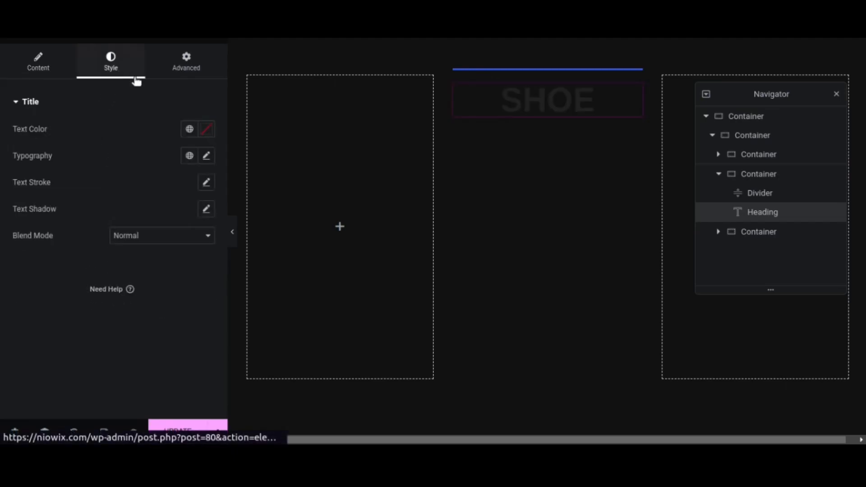
{"action": "left_click", "coordinate": [206, 129]}
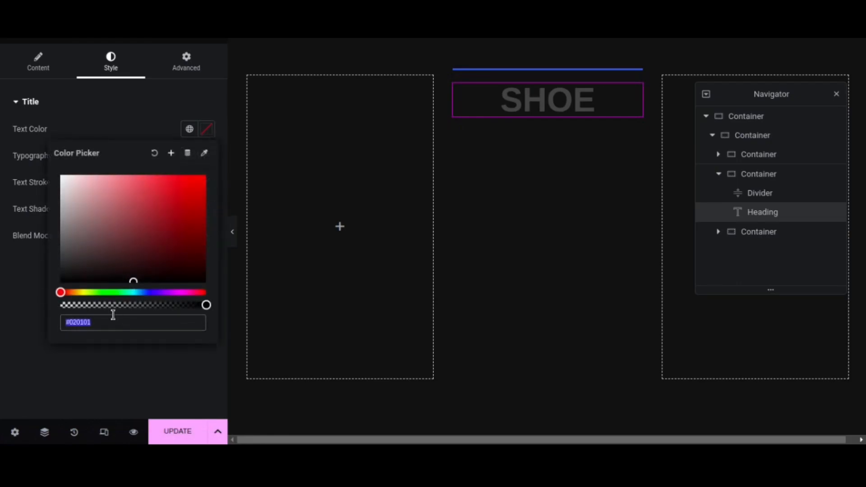
{"action": "type", "text": "#0073D1"}
{"action": "left_click", "coordinate": [87, 394]}
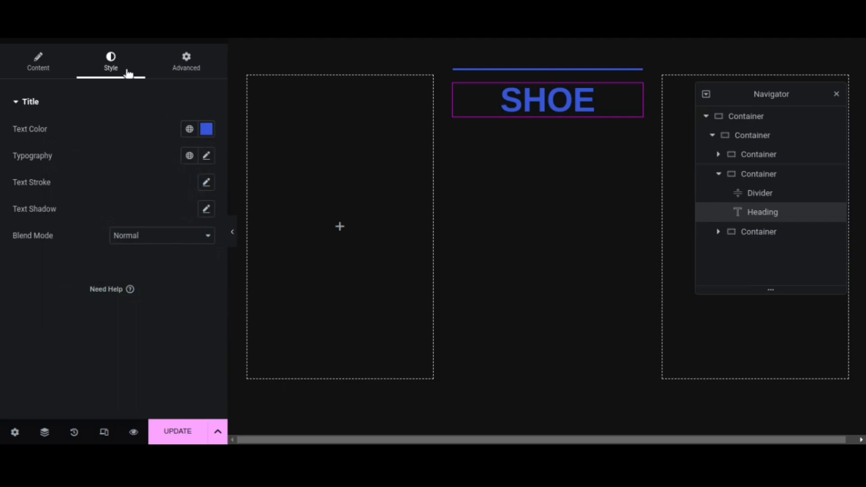
Step: Assign the CSS class "title" to the SHOE heading
{"action": "left_click", "coordinate": [186, 63]}
{"action": "scroll", "coordinate": [139, 195], "scroll_direction": "down", "scroll_amount": 5}
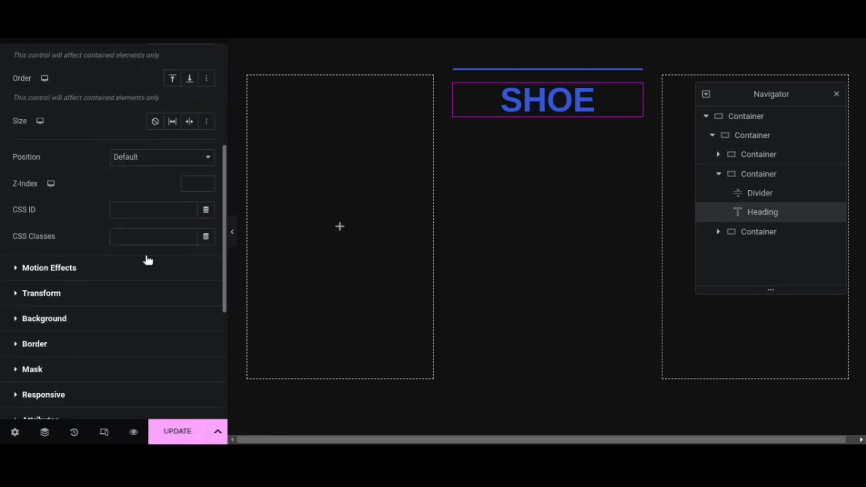
{"action": "left_click", "coordinate": [151, 237]}
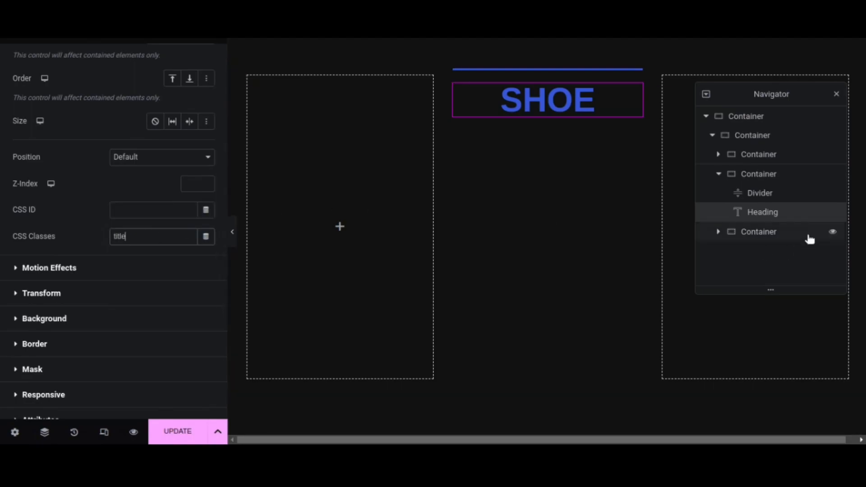
Step: Assign the CSS class "scanner" to the divider in the middle box
{"action": "left_click", "coordinate": [791, 194]}
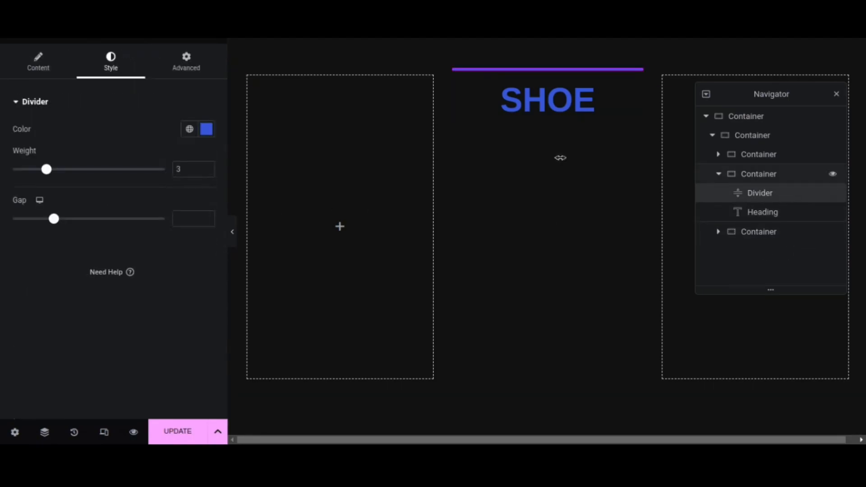
{"action": "left_click", "coordinate": [185, 68]}
{"action": "scroll", "coordinate": [128, 212], "scroll_direction": "down", "scroll_amount": 4}
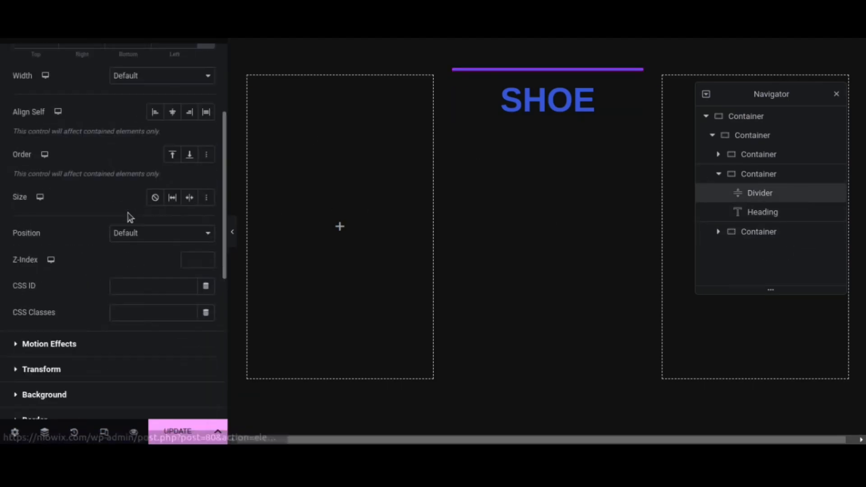
{"action": "left_click", "coordinate": [154, 313]}
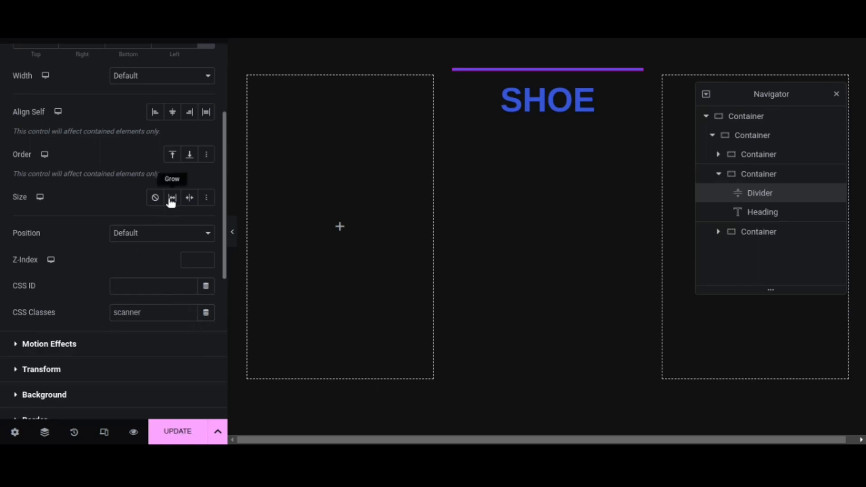
Step: Add a container between the divider and the SHOE heading, with a width of 300 px and a minimum height of 400 px
{"action": "left_click", "coordinate": [215, 29]}
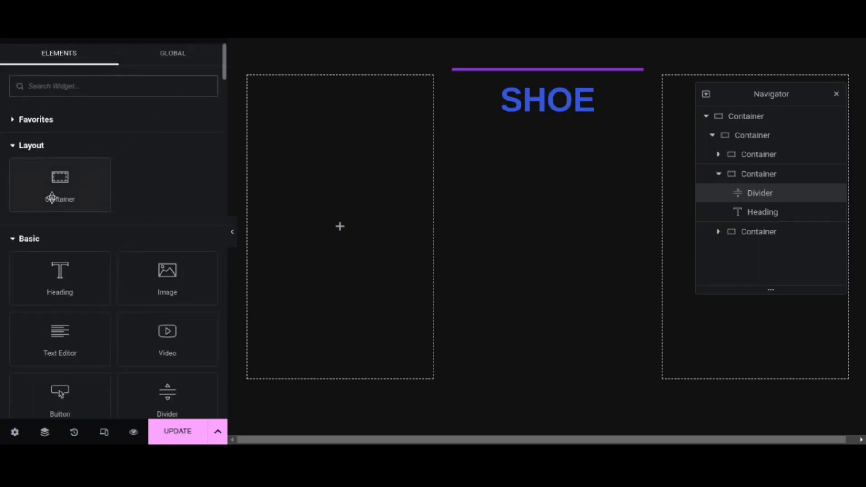
{"action": "left_click_drag", "start_coordinate": [72, 189], "coordinate": [535, 95]}
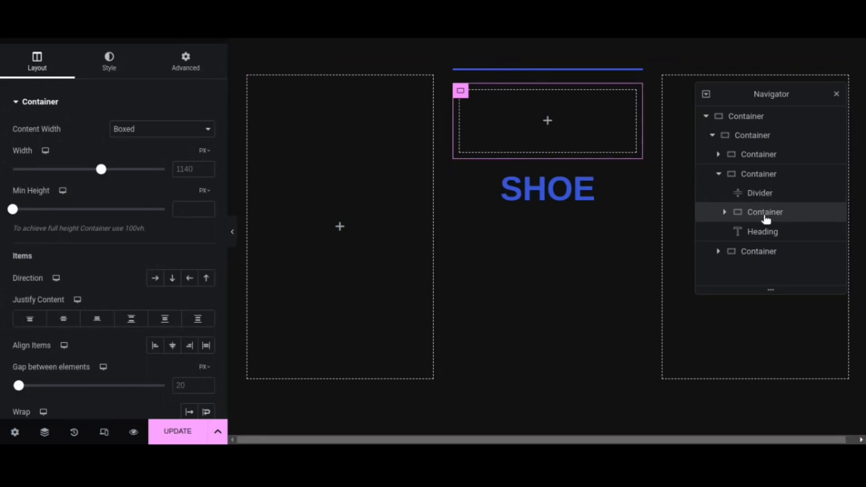
{"action": "left_click", "coordinate": [193, 162]}
{"action": "type", "text": "300"}
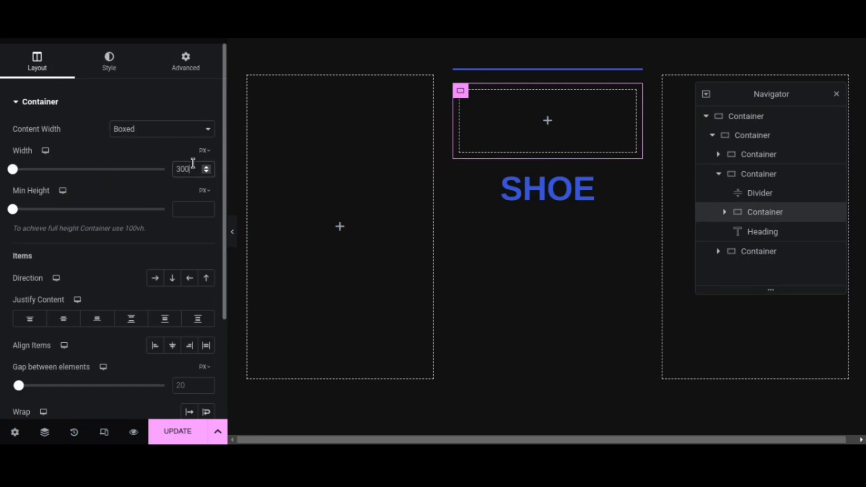
{"action": "left_click", "coordinate": [185, 209]}
{"action": "type", "text": "400"}
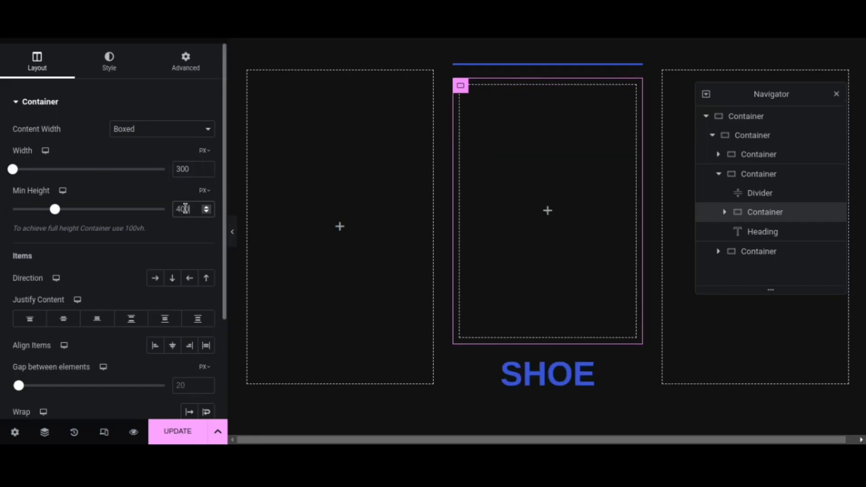
Step: Center the new container's content with Justify Content and set its padding to 0 on all sides
{"action": "left_click", "coordinate": [63, 318]}
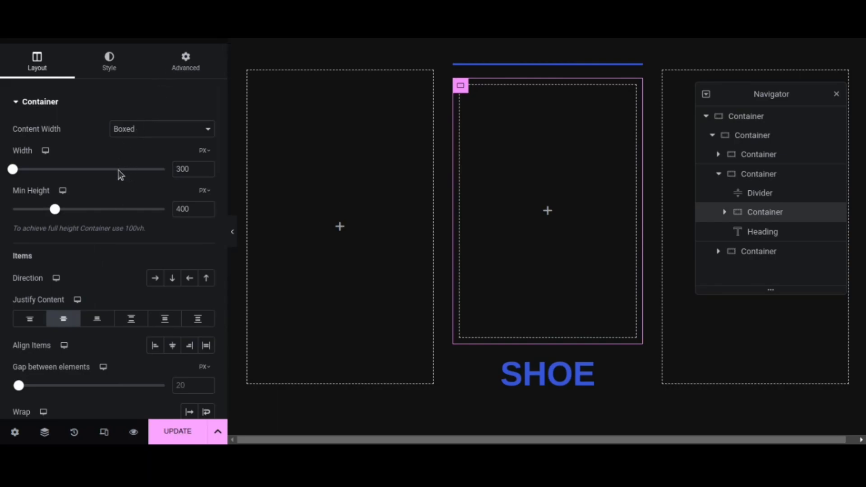
{"action": "left_click", "coordinate": [186, 60]}
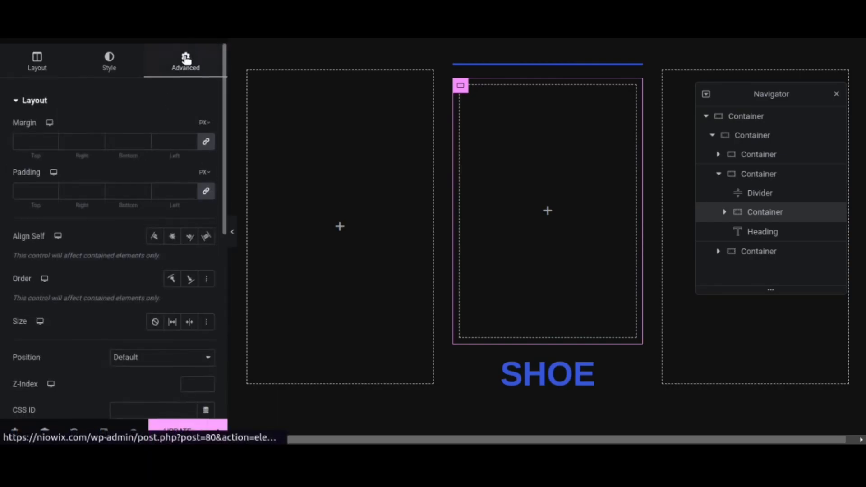
{"action": "left_click", "coordinate": [176, 193]}
{"action": "type", "text": "0"}
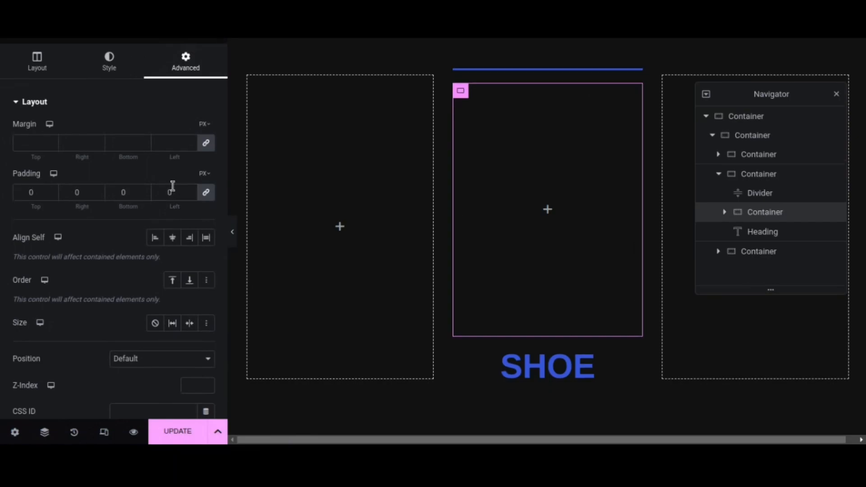
Step: Nest another container inside the 400 px high container and set its minimum height to 300 px
{"action": "left_click", "coordinate": [213, 30]}
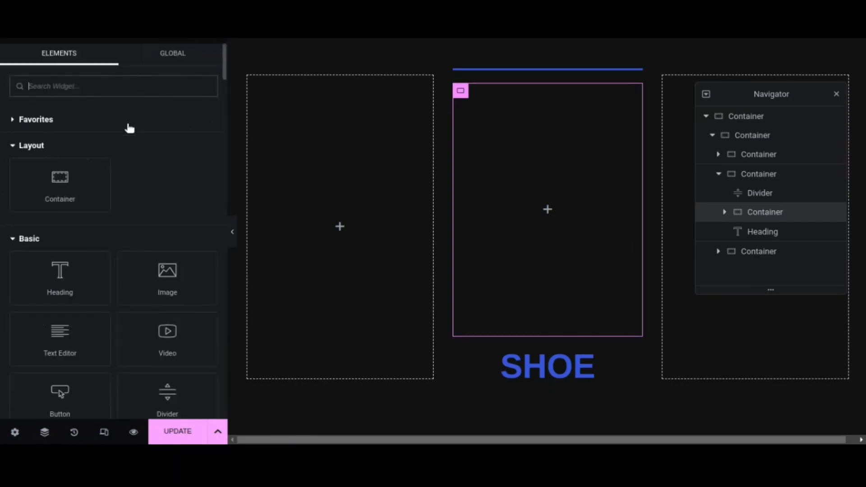
{"action": "left_click_drag", "start_coordinate": [62, 181], "coordinate": [530, 170]}
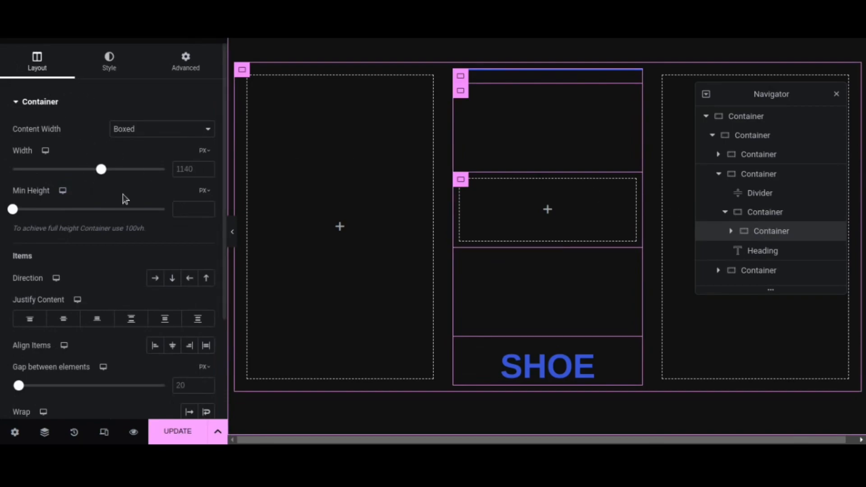
{"action": "left_click", "coordinate": [182, 206]}
{"action": "type", "text": "300"}
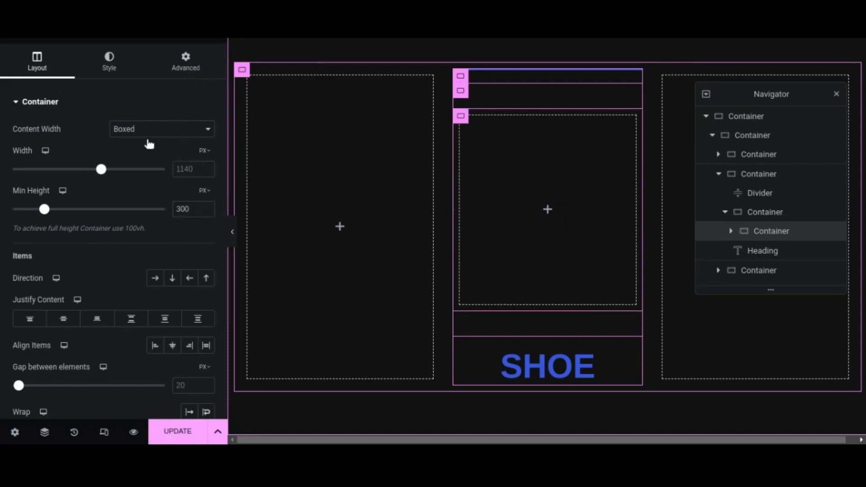
Step: Set the nested container's padding to 0 on all sides and assign it the CSS class "layer1"
{"action": "left_click", "coordinate": [176, 71]}
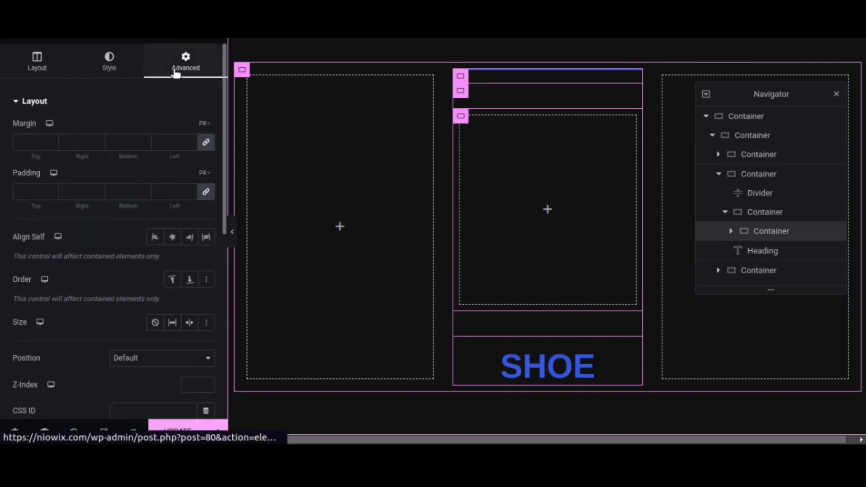
{"action": "left_click", "coordinate": [168, 196]}
{"action": "type", "text": "0"}
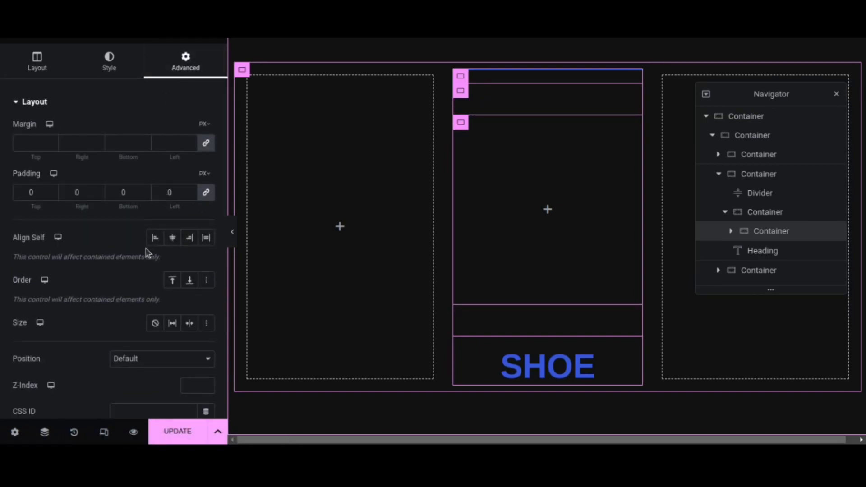
{"action": "scroll", "coordinate": [148, 149], "scroll_direction": "down", "scroll_amount": 4}
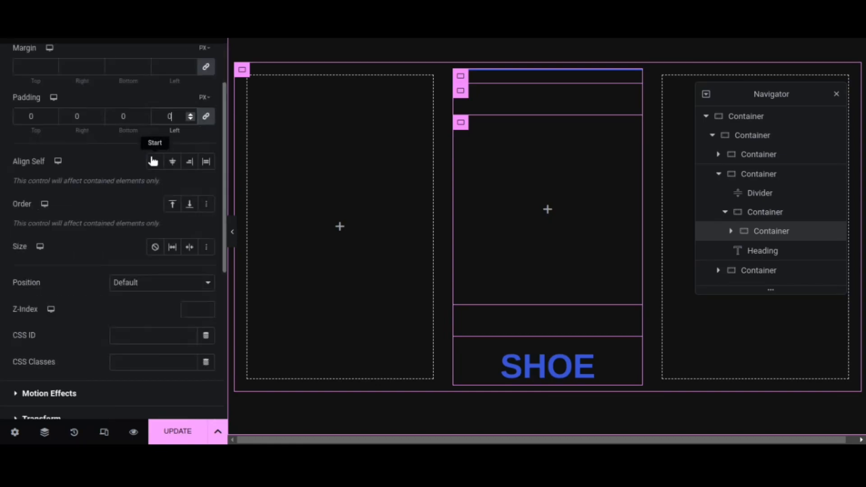
{"action": "left_click", "coordinate": [159, 283]}
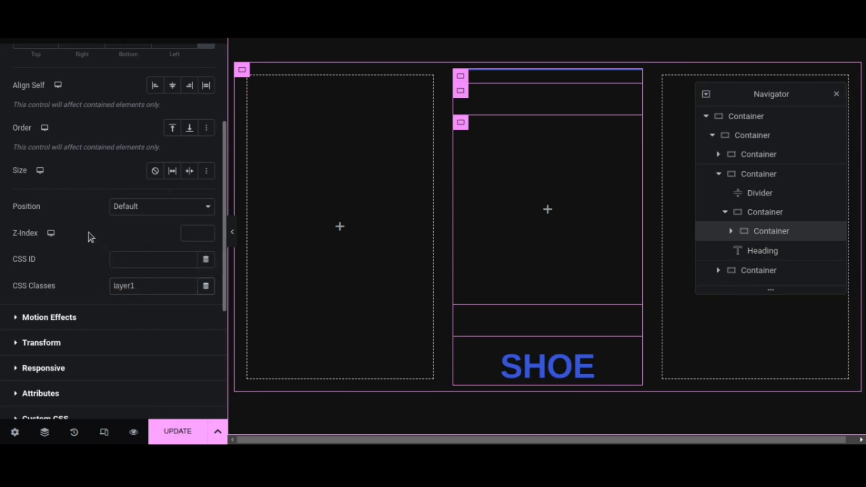
Step: Give the layer1 container the black shoe outline as background image, with position Center Center and display size Contain
{"action": "scroll", "coordinate": [87, 232], "scroll_direction": "up", "scroll_amount": 4}
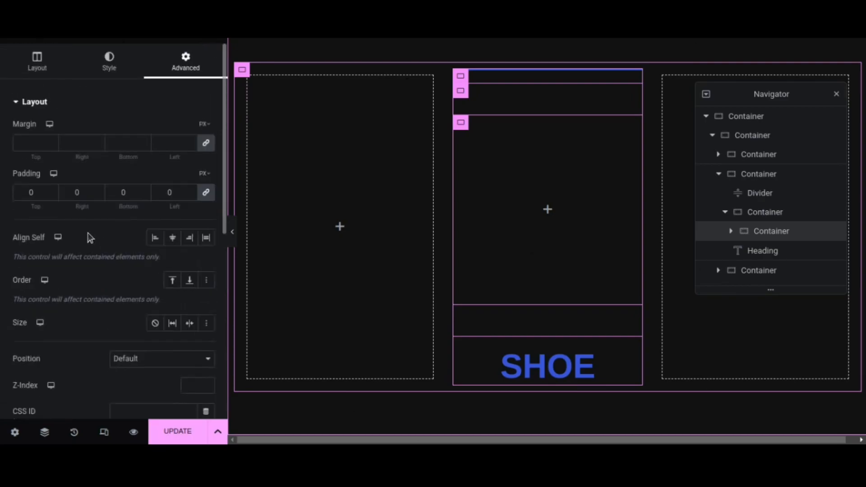
{"action": "left_click", "coordinate": [107, 75]}
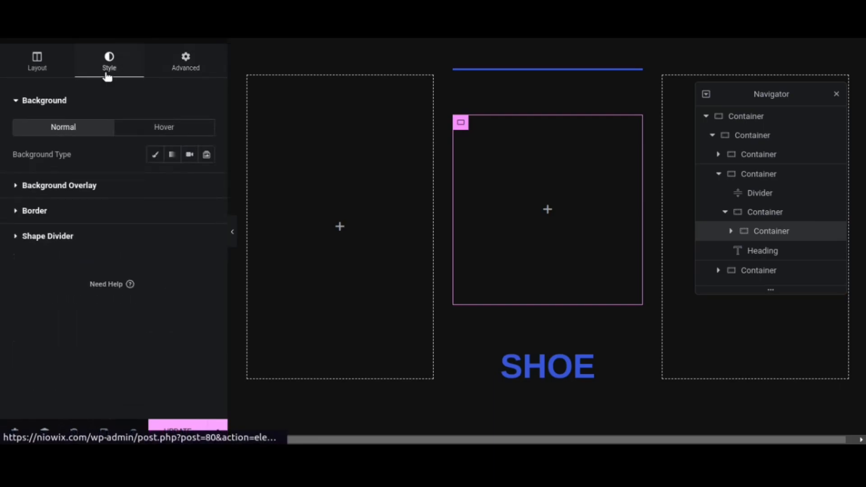
{"action": "left_click", "coordinate": [155, 156]}
{"action": "left_click", "coordinate": [157, 237]}
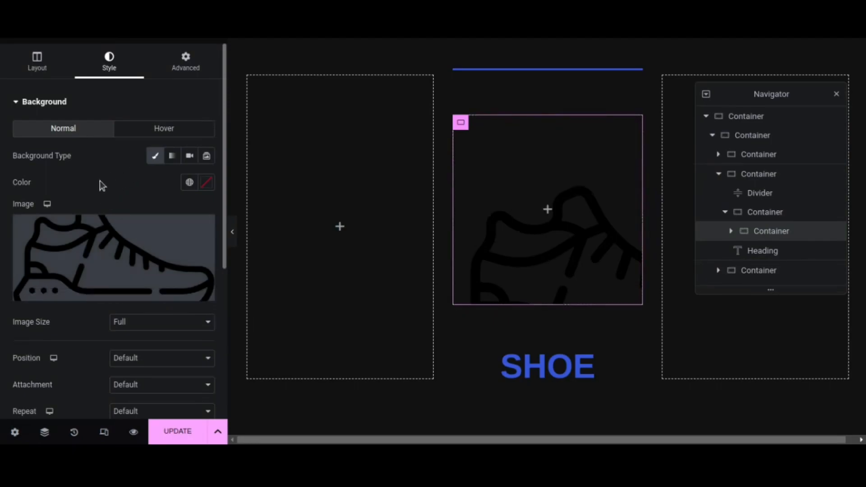
{"action": "scroll", "coordinate": [99, 181], "scroll_direction": "down", "scroll_amount": 3}
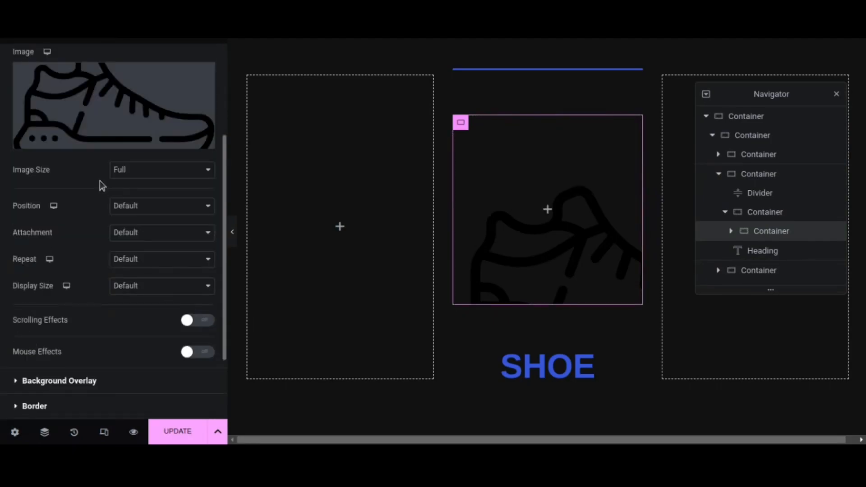
{"action": "left_click", "coordinate": [148, 336]}
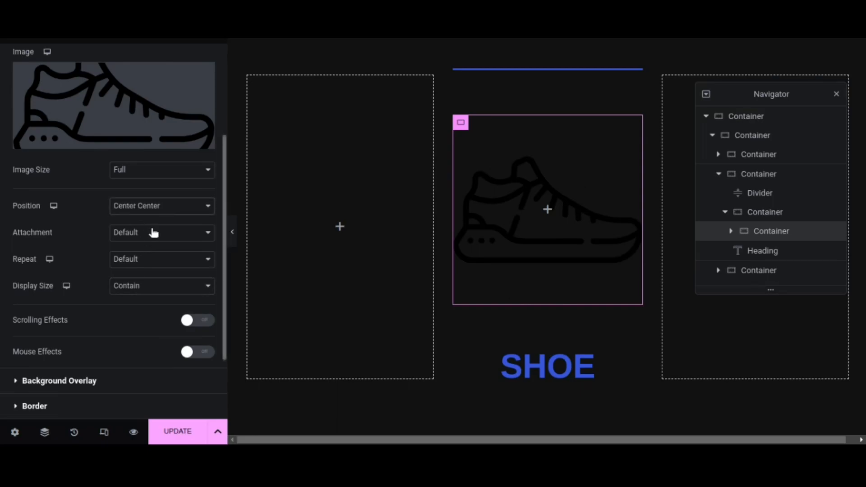
Step: Nest a container inside the layer1 container and give it the blue shoe background image with display size Cover
{"action": "scroll", "coordinate": [153, 232], "scroll_direction": "up", "scroll_amount": 4}
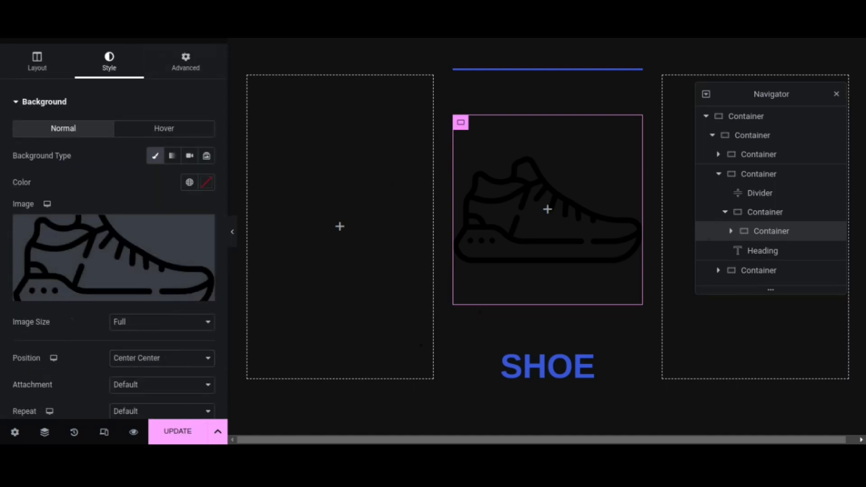
{"action": "left_click_drag", "start_coordinate": [58, 184], "coordinate": [512, 177]}
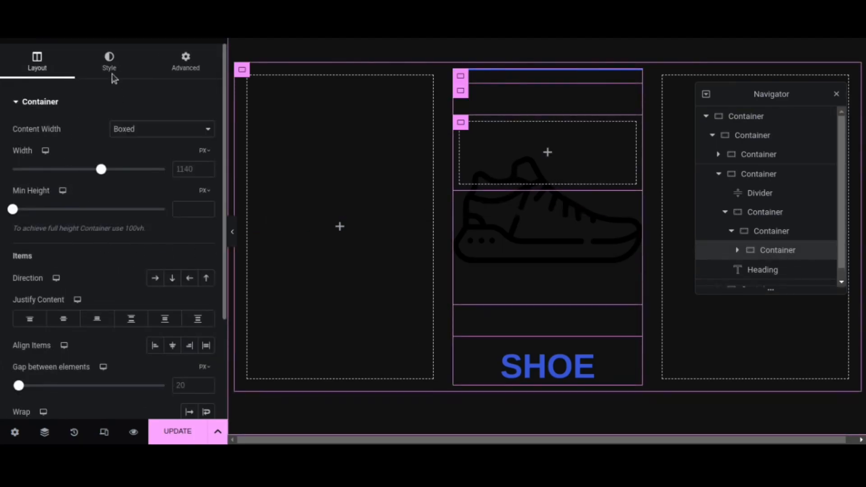
{"action": "left_click", "coordinate": [109, 61]}
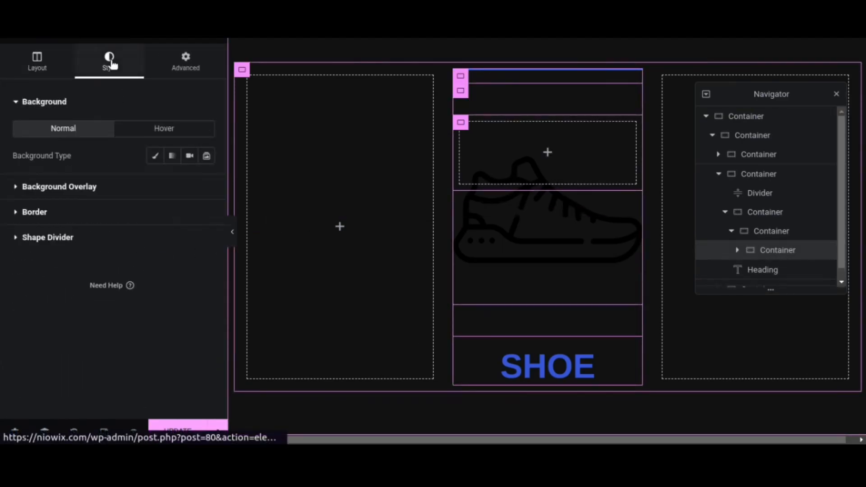
{"action": "left_click", "coordinate": [155, 158]}
{"action": "left_click", "coordinate": [170, 240]}
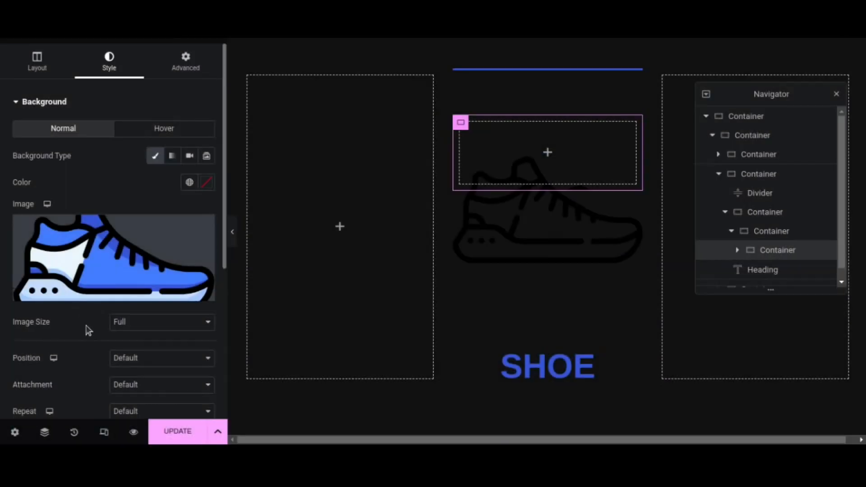
{"action": "scroll", "coordinate": [88, 329], "scroll_direction": "down", "scroll_amount": 2}
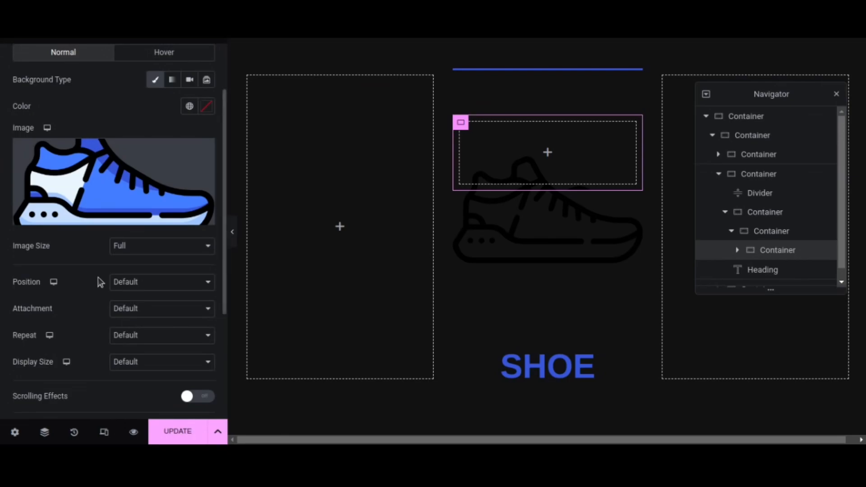
{"action": "left_click", "coordinate": [133, 400]}
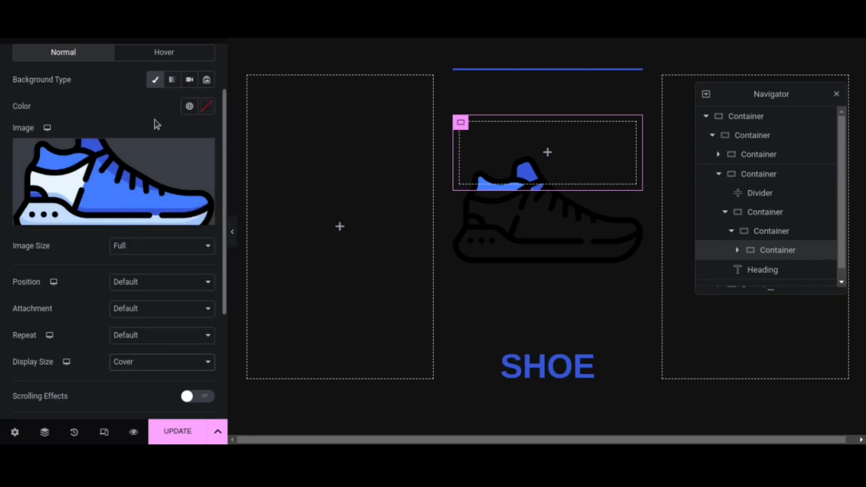
Step: Set the blue shoe container's padding to 0 on all sides and assign it the CSS class "layer2"
{"action": "scroll", "coordinate": [153, 121], "scroll_direction": "up", "scroll_amount": 2}
{"action": "left_click", "coordinate": [186, 61]}
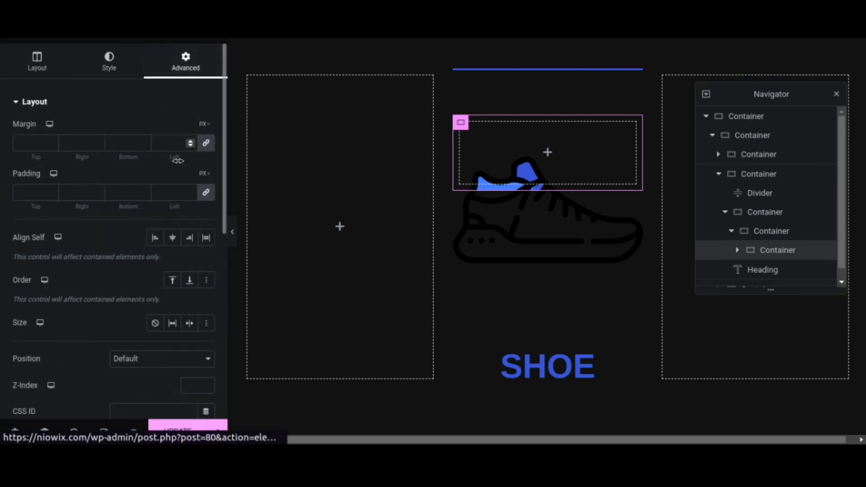
{"action": "left_click", "coordinate": [174, 186]}
{"action": "type", "text": "0"}
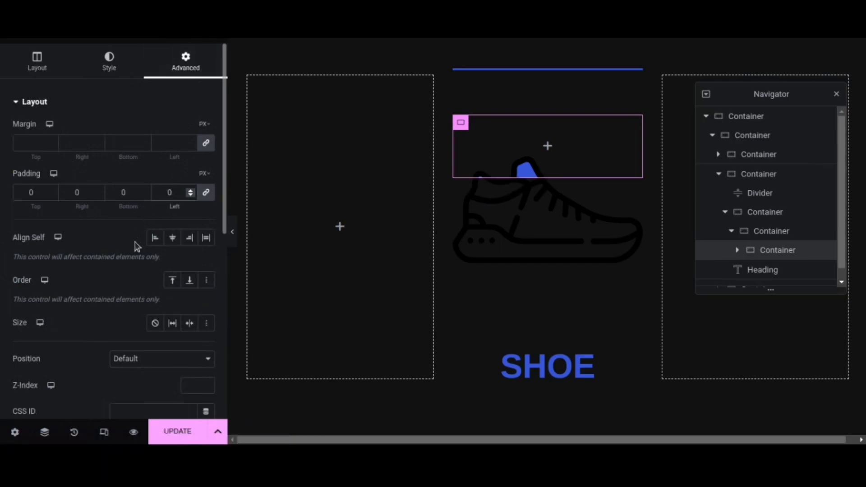
{"action": "scroll", "coordinate": [127, 222], "scroll_direction": "down", "scroll_amount": 3}
{"action": "left_click", "coordinate": [151, 287]}
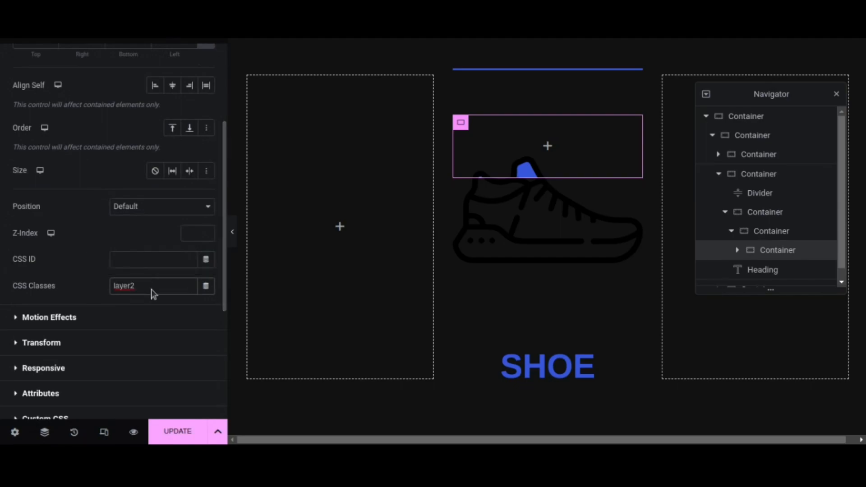
{"action": "left_click", "coordinate": [233, 234]}
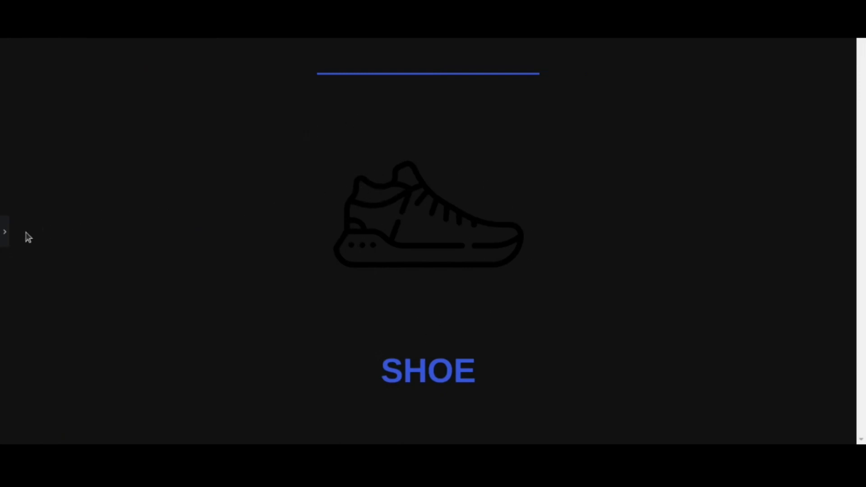
{"action": "left_click", "coordinate": [7, 234]}
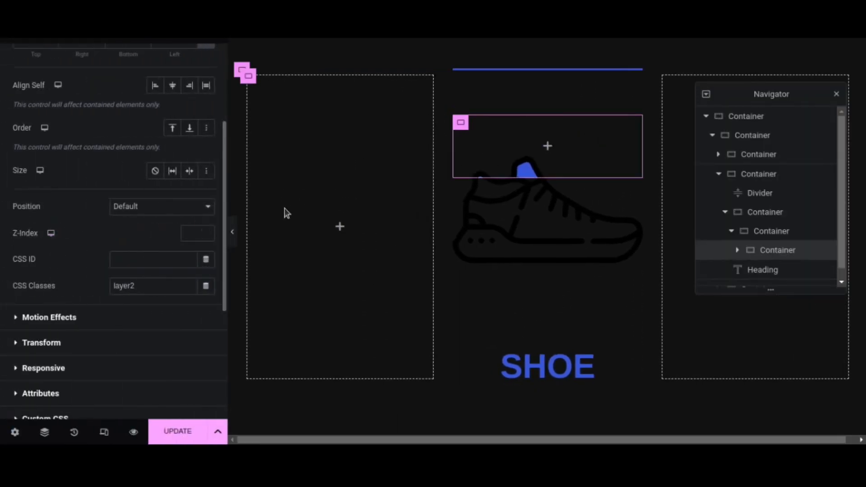
Step: Delete the two empty box containers on either side of the shoe card
{"action": "left_click", "coordinate": [719, 174]}
{"action": "left_click", "coordinate": [719, 175]}
{"action": "left_click", "coordinate": [719, 174]}
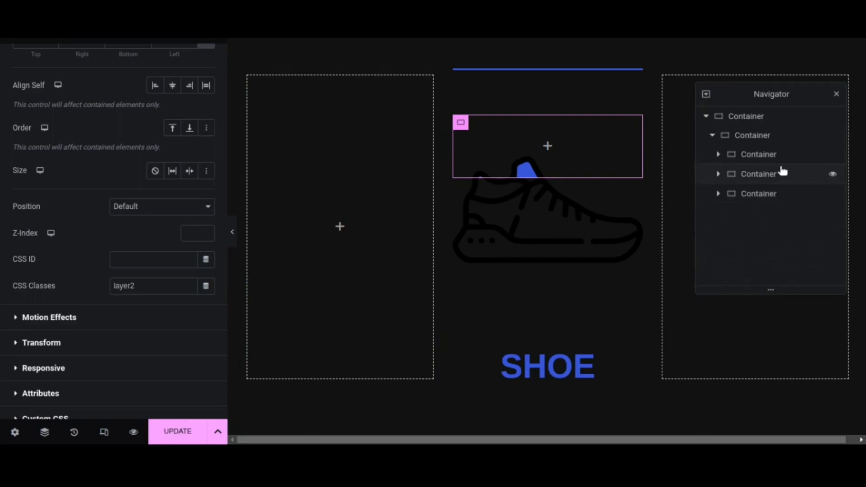
{"action": "right_click", "coordinate": [750, 156]}
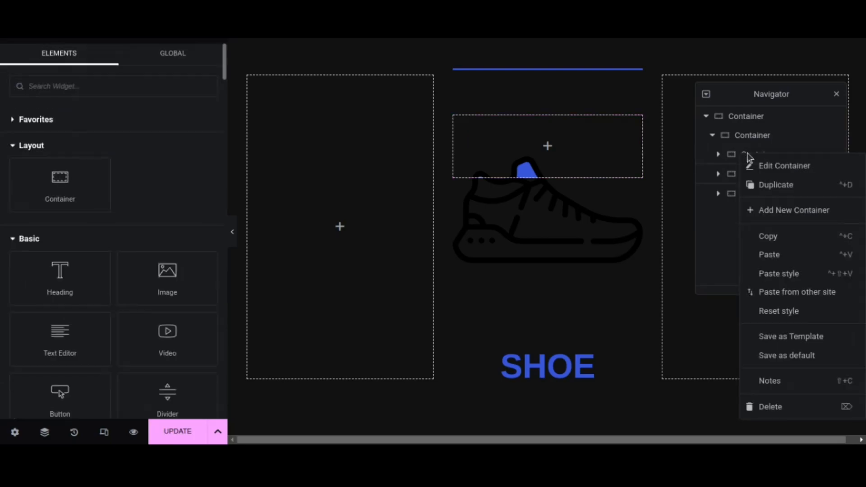
{"action": "left_click", "coordinate": [773, 405]}
{"action": "right_click", "coordinate": [768, 180]}
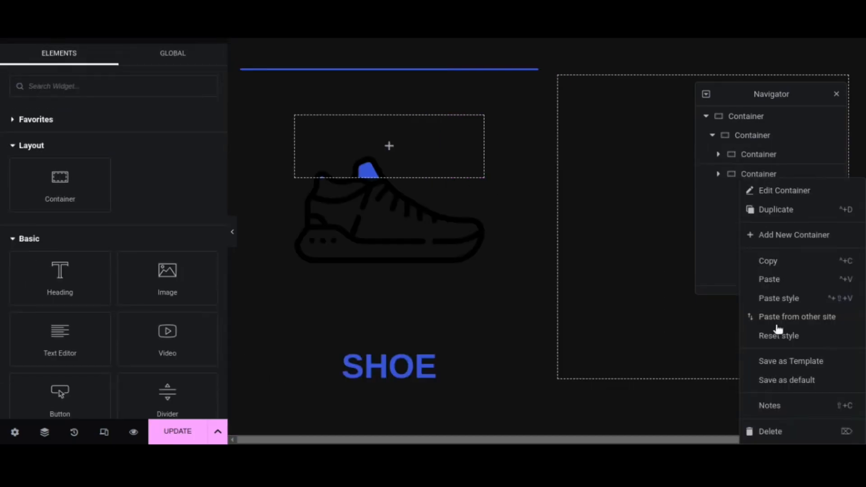
{"action": "left_click", "coordinate": [792, 432]}
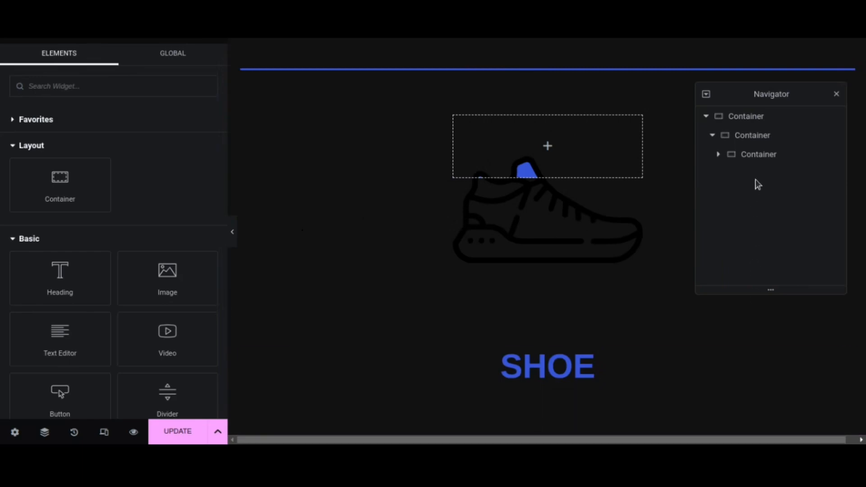
Step: Duplicate the shoe card container twice to make three identical cards
{"action": "right_click", "coordinate": [753, 156]}
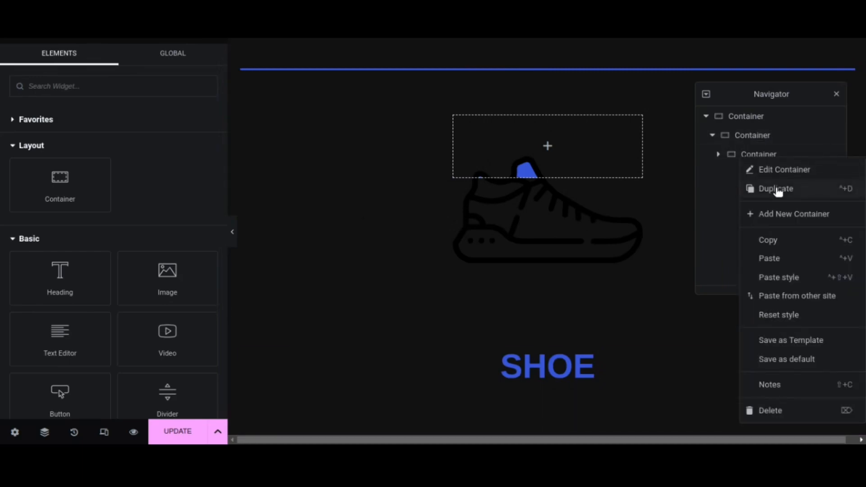
{"action": "left_click", "coordinate": [776, 188]}
{"action": "right_click", "coordinate": [753, 172]}
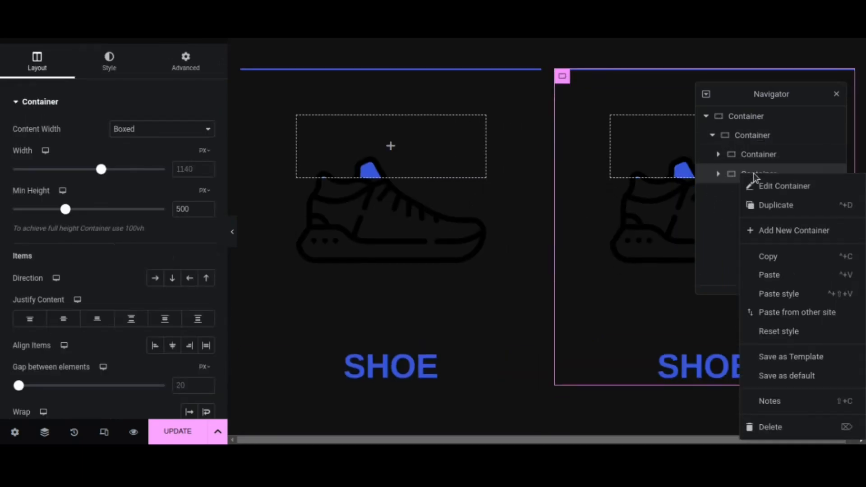
{"action": "left_click", "coordinate": [776, 207]}
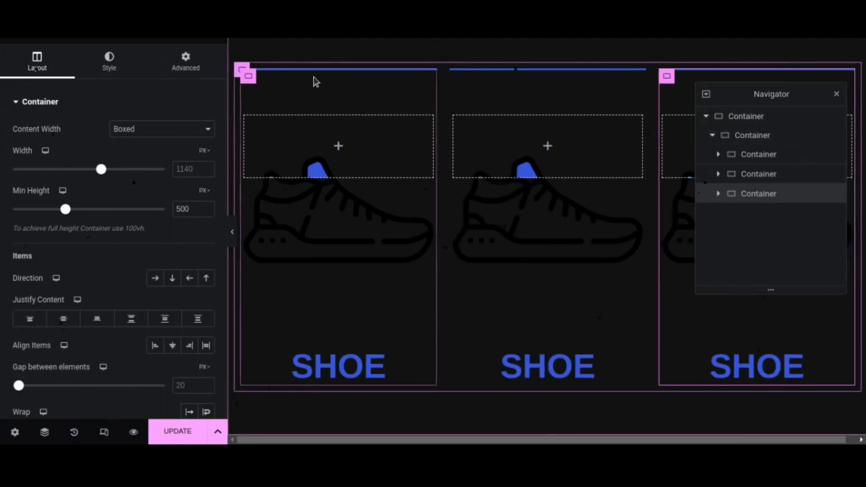
Step: Set the first card's divider color to orange #FC633D
{"action": "left_click", "coordinate": [719, 158]}
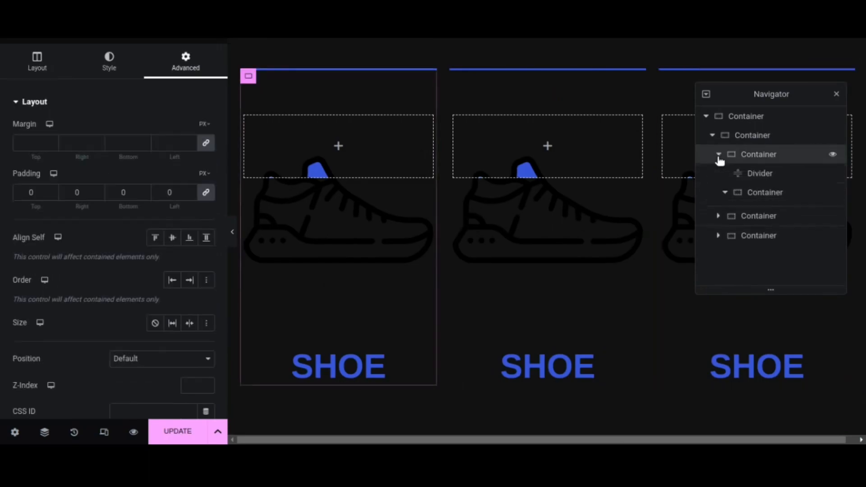
{"action": "left_click", "coordinate": [760, 175]}
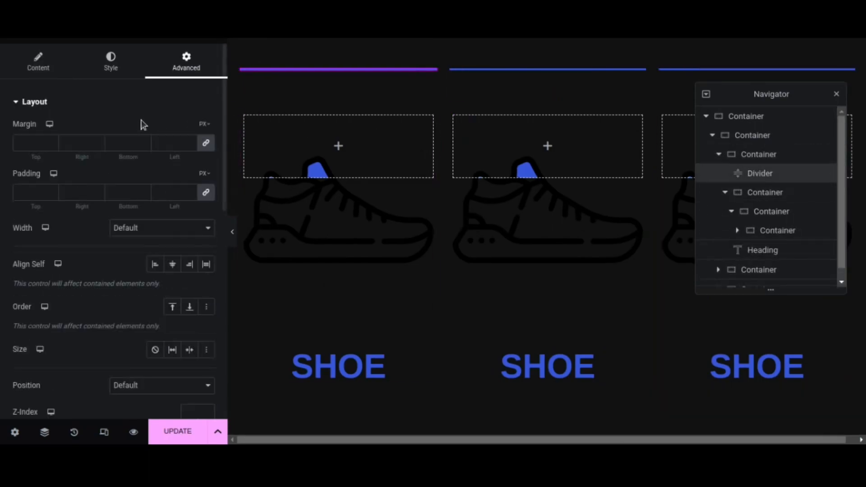
{"action": "left_click", "coordinate": [113, 68]}
{"action": "left_click", "coordinate": [205, 129]}
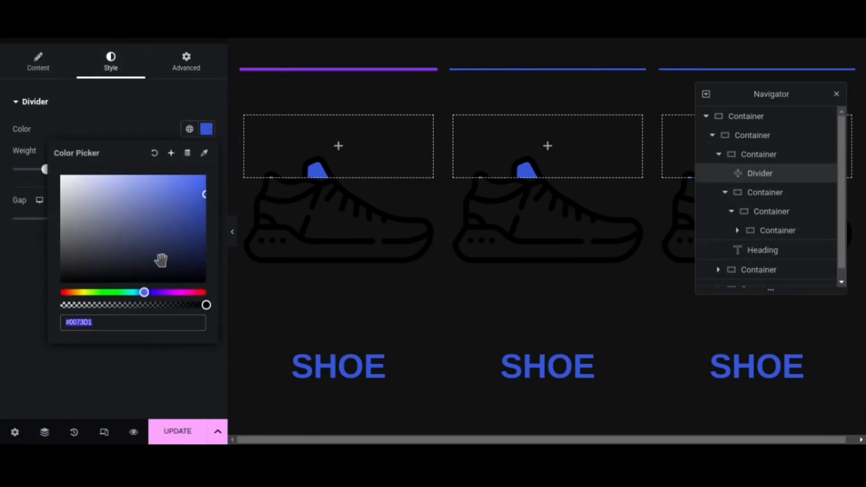
{"action": "type", "text": "#FC633D"}
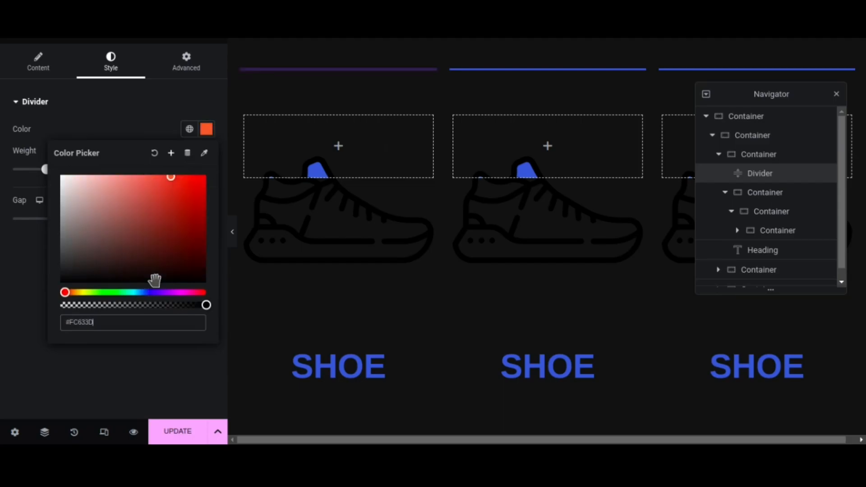
{"action": "left_click", "coordinate": [80, 117]}
Step: Replace the background image of the first card's layer1 container with the shirt outline shirt.png
{"action": "left_click", "coordinate": [767, 193]}
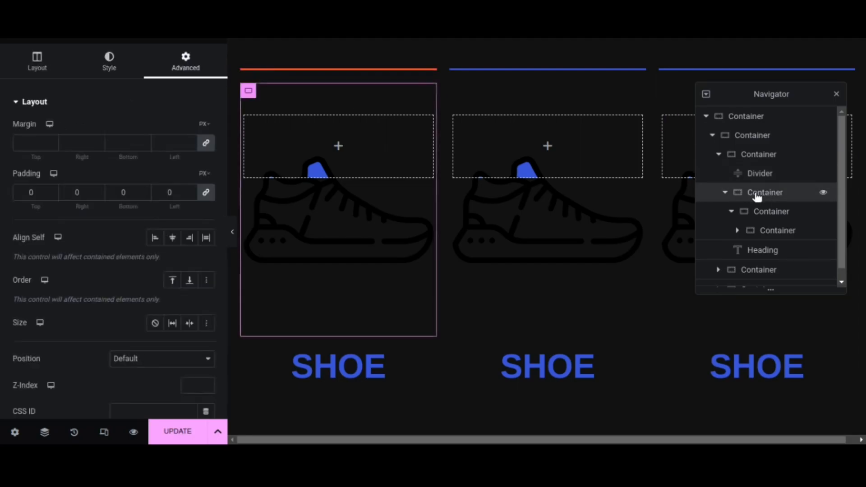
{"action": "left_click", "coordinate": [767, 211]}
{"action": "left_click", "coordinate": [115, 243]}
{"action": "left_click", "coordinate": [396, 284]}
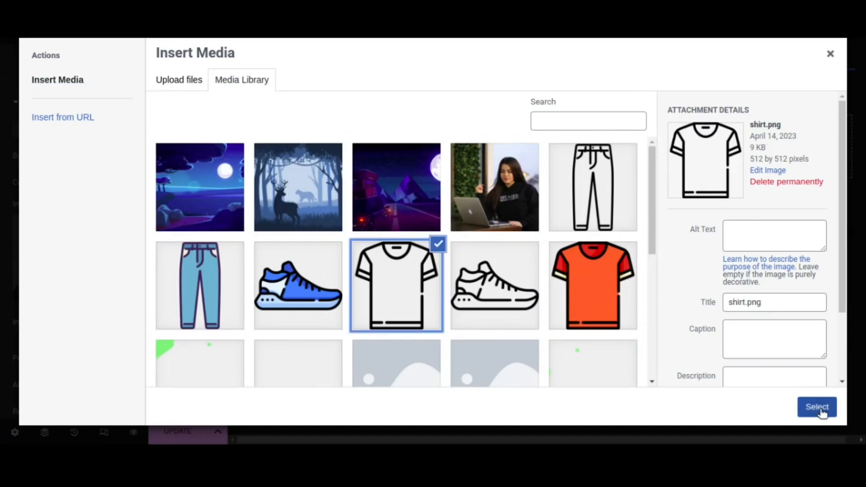
{"action": "left_click", "coordinate": [816, 406]}
Step: Replace the background image of the first card's layer2 container with the orange shirt shirt-1.png
{"action": "double_click", "coordinate": [778, 230]}
{"action": "left_click", "coordinate": [121, 67]}
{"action": "left_click", "coordinate": [126, 236]}
{"action": "left_click", "coordinate": [591, 285]}
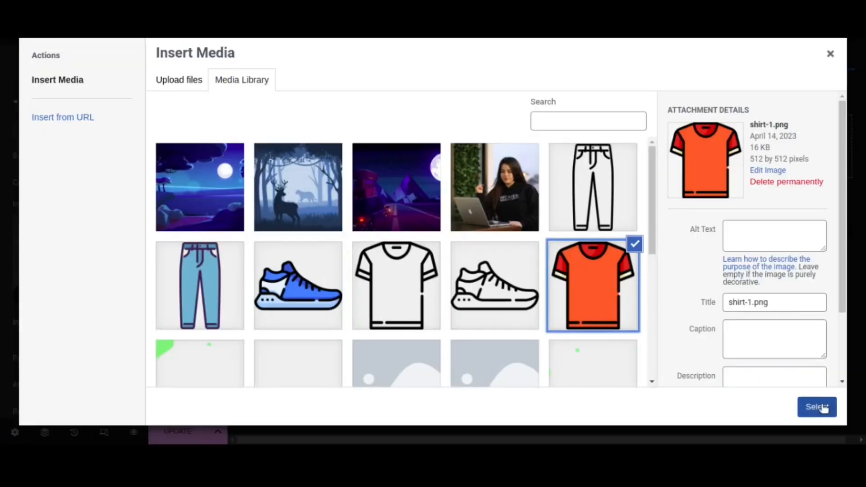
{"action": "left_click", "coordinate": [816, 406]}
Step: Change the first card's heading text to "T-SHIRT"
{"action": "left_click", "coordinate": [348, 378]}
{"action": "left_click", "coordinate": [68, 63]}
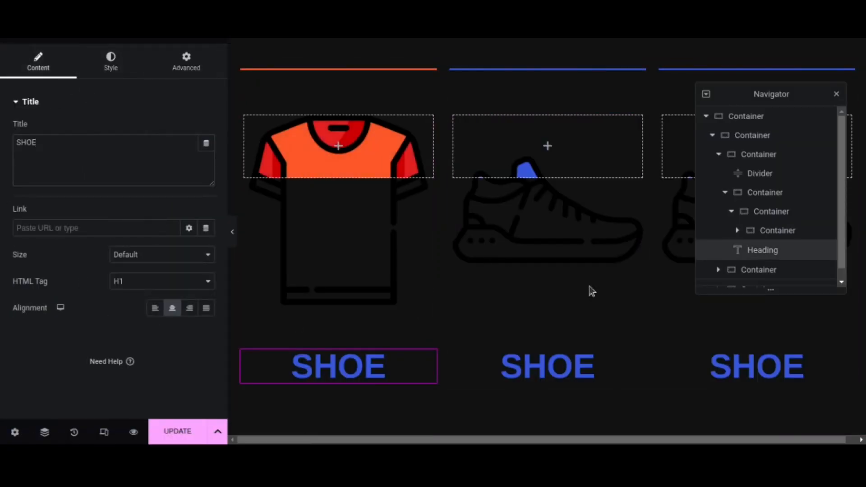
{"action": "left_click", "coordinate": [114, 145]}
{"action": "type", "text": "T-SHORT"}
{"action": "key", "text": "BackSpace"}
{"action": "key", "text": "BackSpace"}
{"action": "key", "text": "BackSpace"}
{"action": "type", "text": "IRT"}
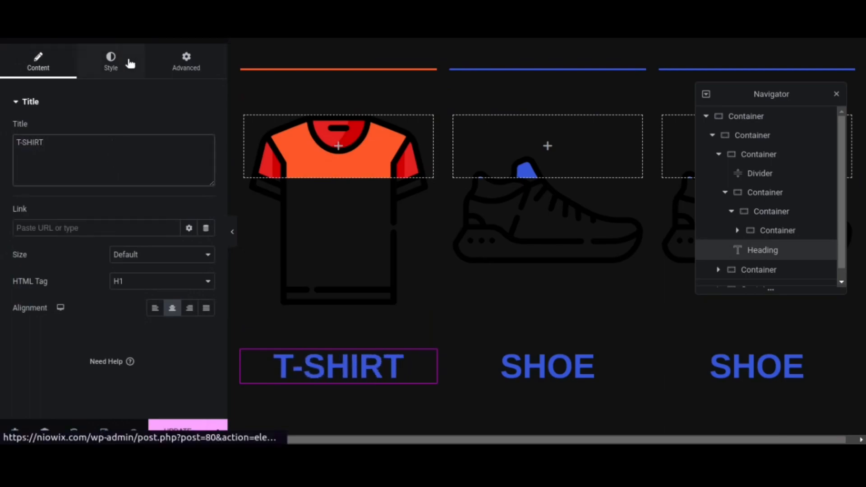
Step: Set the T-SHIRT heading's text color to orange #FC573B
{"action": "left_click", "coordinate": [129, 64]}
{"action": "left_click", "coordinate": [207, 129]}
{"action": "double_click", "coordinate": [118, 327]}
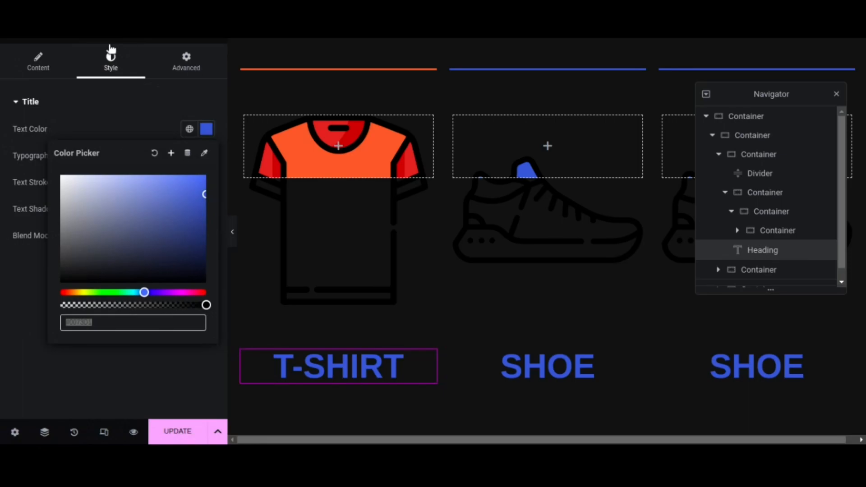
{"action": "type", "text": "#FC573B"}
{"action": "left_click", "coordinate": [93, 353]}
Step: Move the Navigator off the third card and set that card's divider color to light blue
{"action": "left_click_drag", "start_coordinate": [767, 98], "coordinate": [484, 189]}
{"action": "left_click", "coordinate": [430, 226]}
{"action": "left_click", "coordinate": [429, 226]}
{"action": "left_click", "coordinate": [436, 246]}
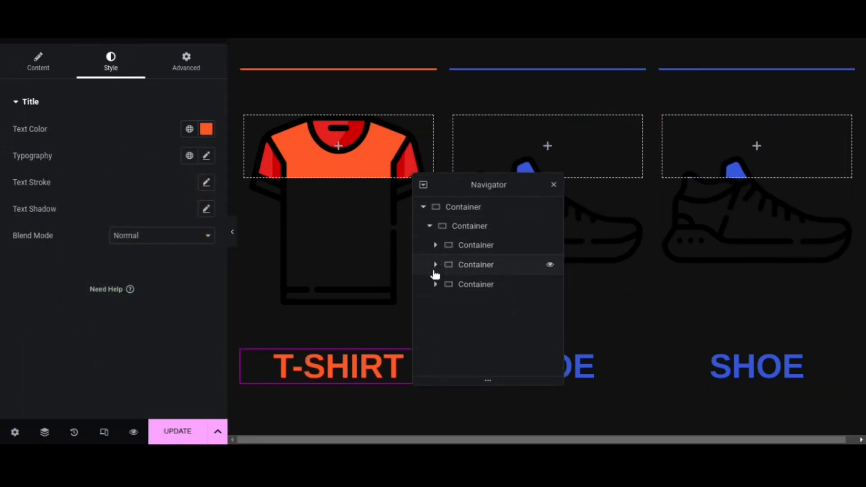
{"action": "left_click", "coordinate": [436, 284]}
{"action": "left_click", "coordinate": [503, 307]}
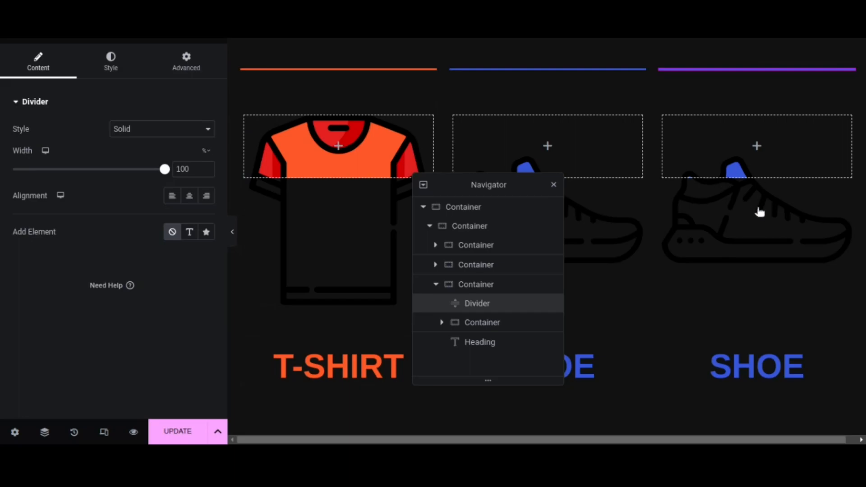
{"action": "left_click", "coordinate": [107, 61]}
{"action": "left_click", "coordinate": [206, 129]}
{"action": "key", "text": "ctrl+v"}
{"action": "left_click", "coordinate": [59, 366]}
Step: Change the third card's heading to "JEANS" and set its text color to #6FB7CE
{"action": "left_click", "coordinate": [465, 343]}
{"action": "left_click", "coordinate": [112, 149]}
{"action": "key", "text": "ctrl+a"}
{"action": "type", "text": "JEANS"}
{"action": "left_click", "coordinate": [111, 61]}
{"action": "left_click", "coordinate": [206, 129]}
{"action": "type", "text": "#6FB7CE"}
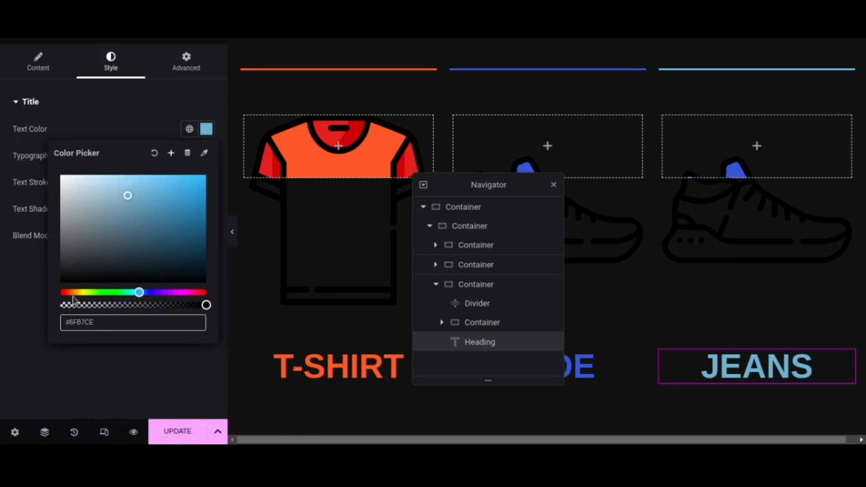
{"action": "left_click", "coordinate": [66, 367]}
Step: Replace the background image of the third card's layer1 container with the black jeans outline
{"action": "left_click", "coordinate": [441, 322]}
{"action": "left_click", "coordinate": [485, 341]}
{"action": "left_click", "coordinate": [448, 342]}
{"action": "scroll", "coordinate": [482, 295], "scroll_direction": "down", "scroll_amount": 1}
{"action": "left_click", "coordinate": [491, 348]}
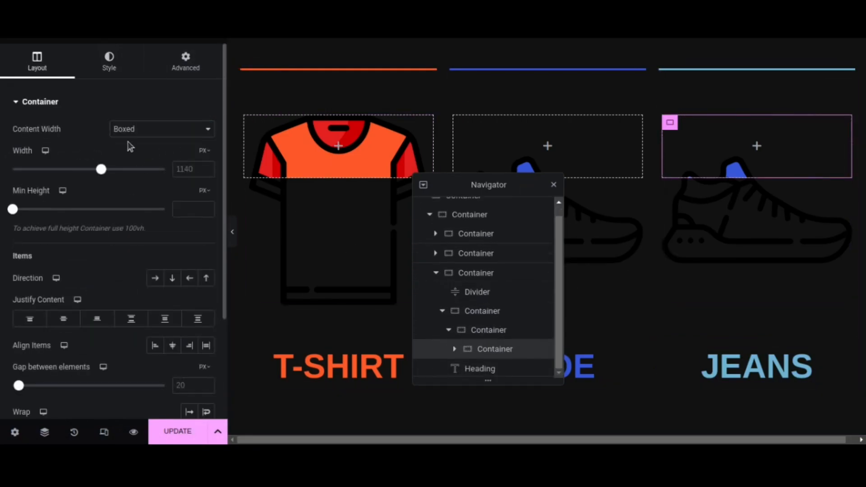
{"action": "left_click", "coordinate": [131, 66]}
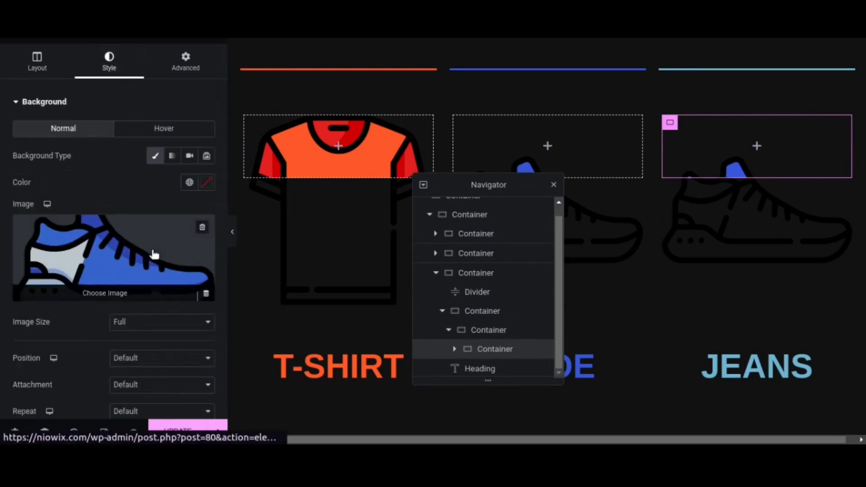
{"action": "left_click", "coordinate": [491, 330]}
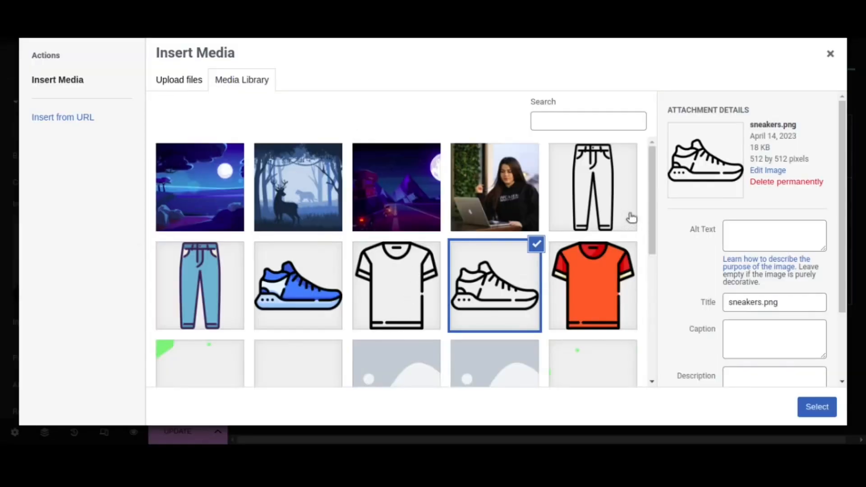
{"action": "left_click", "coordinate": [632, 216]}
{"action": "left_click", "coordinate": [821, 407]}
Step: Replace the background image of the third card's layer2 container with the blue jeans image
{"action": "left_click", "coordinate": [500, 350]}
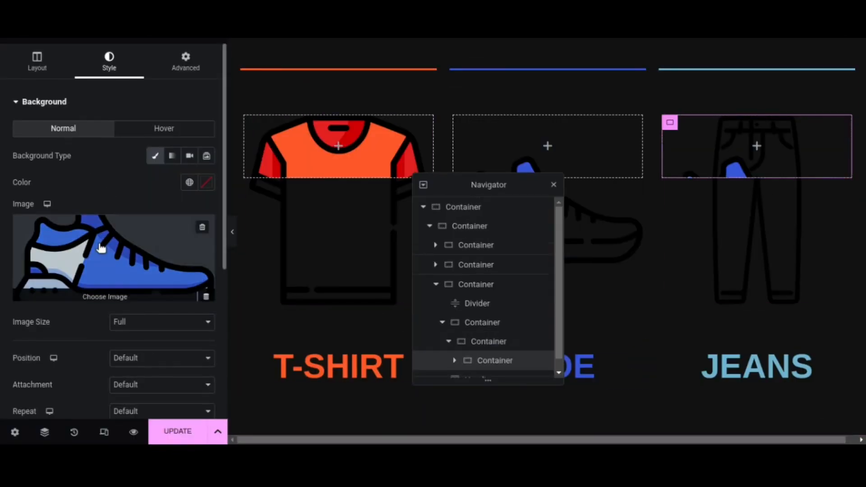
{"action": "left_click", "coordinate": [122, 217]}
{"action": "left_click", "coordinate": [200, 285]}
{"action": "left_click", "coordinate": [835, 413]}
{"action": "left_click_drag", "start_coordinate": [509, 189], "coordinate": [657, 190]}
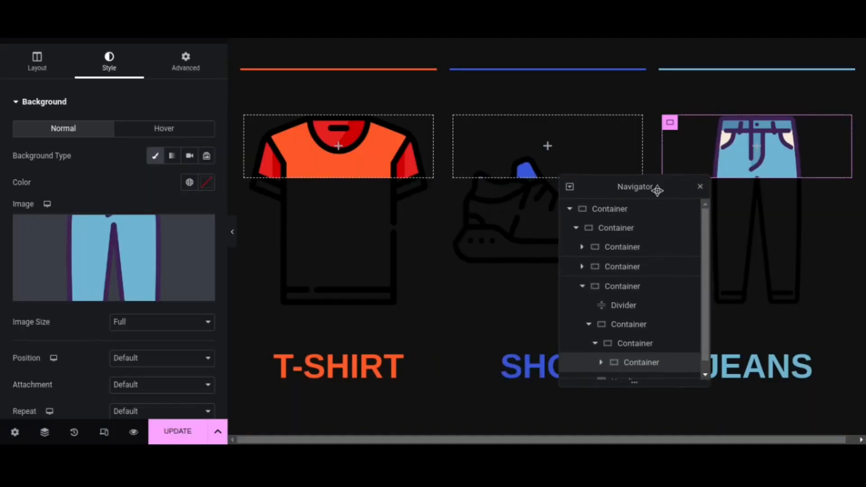
{"action": "left_click", "coordinate": [233, 231]}
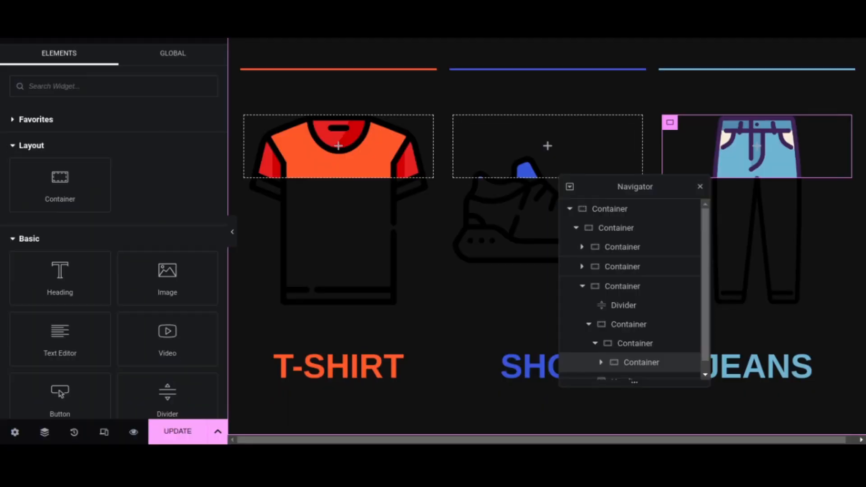
Step: Paste custom CSS into the outermost container, animating layer2's height from 0 to 300px on box hover and the scanner over 1s, and preview the effect
{"action": "left_click", "coordinate": [609, 209]}
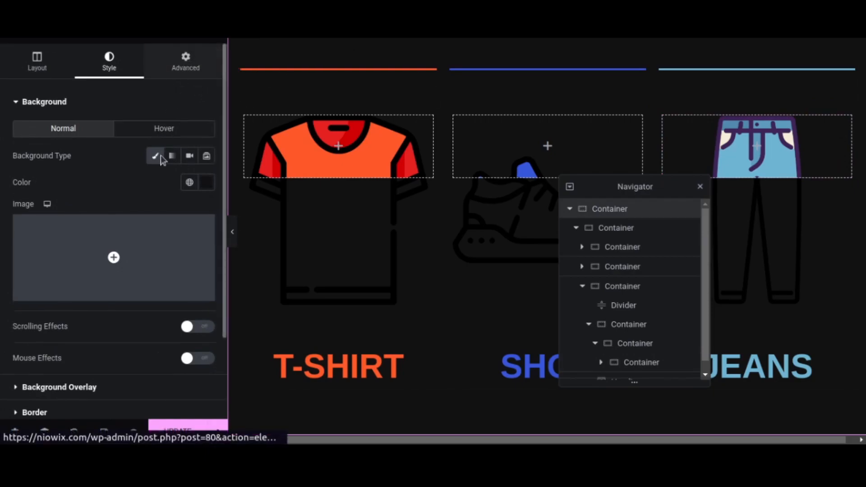
{"action": "left_click", "coordinate": [185, 61]}
{"action": "scroll", "coordinate": [131, 301], "scroll_direction": "down", "scroll_amount": 8}
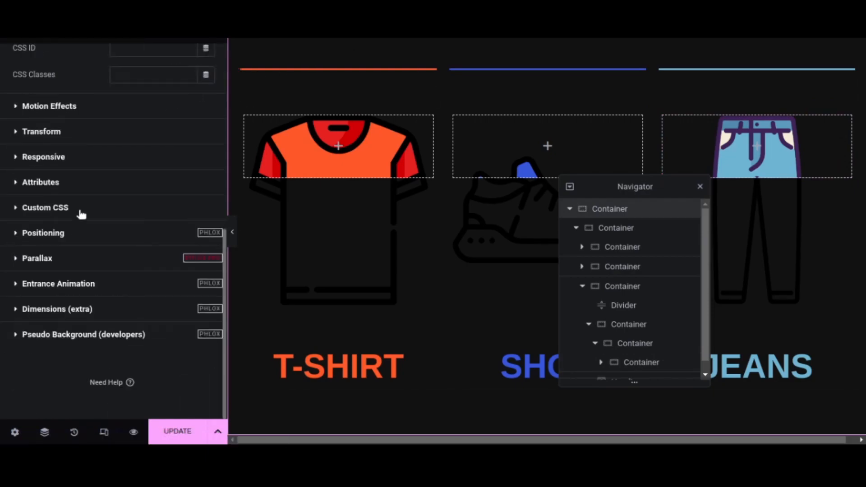
{"action": "left_click", "coordinate": [45, 207]}
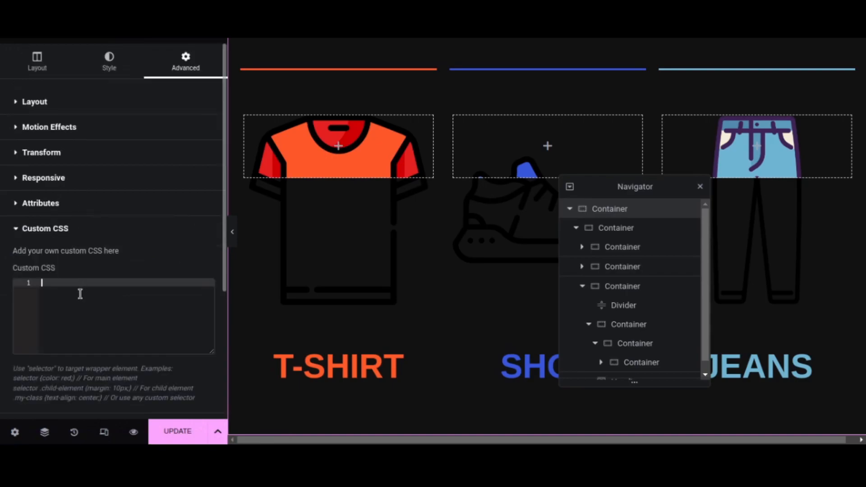
{"action": "left_click", "coordinate": [120, 302]}
{"action": "key", "text": "ctrl+v"}
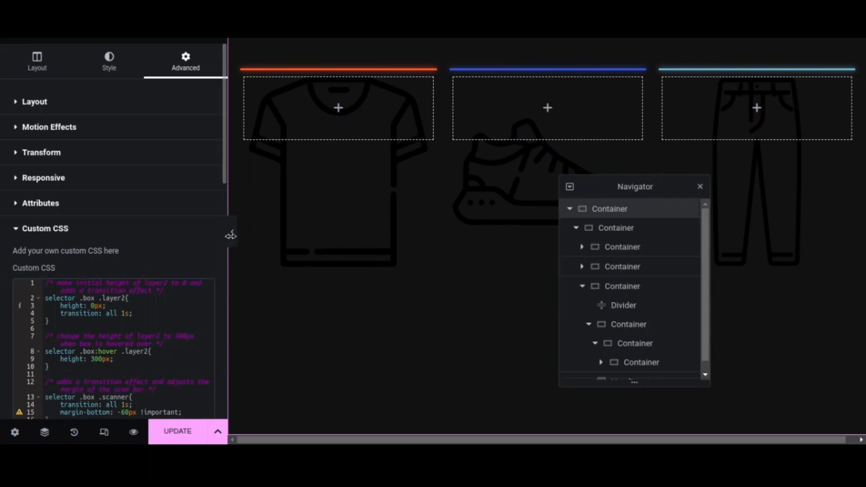
{"action": "left_click", "coordinate": [232, 235]}
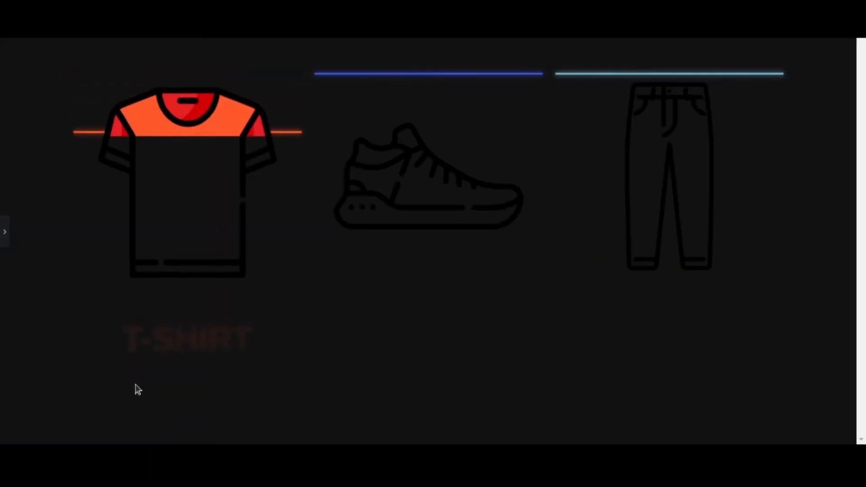